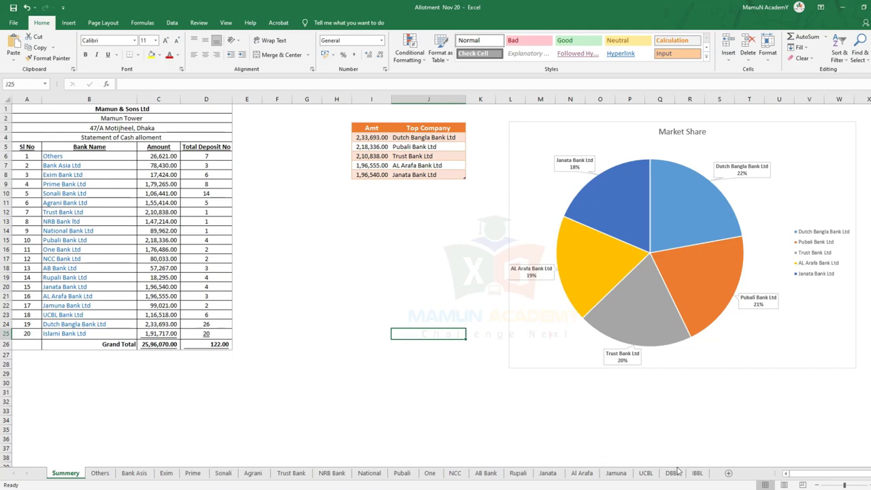
Step: Group the bank sheets Others through IBBL and hide them, leaving only Summery visible
left_click(100, 474)
left_click(695, 473, "shift")
right_click(695, 473)
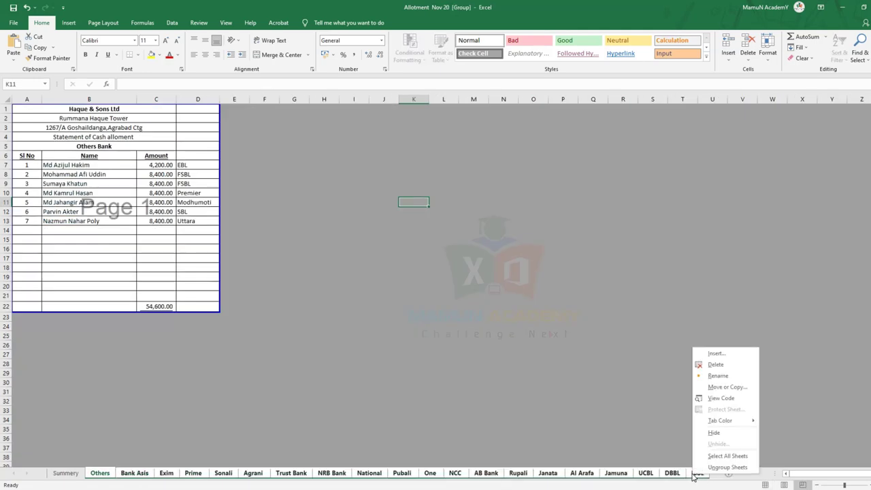
left_click(713, 432)
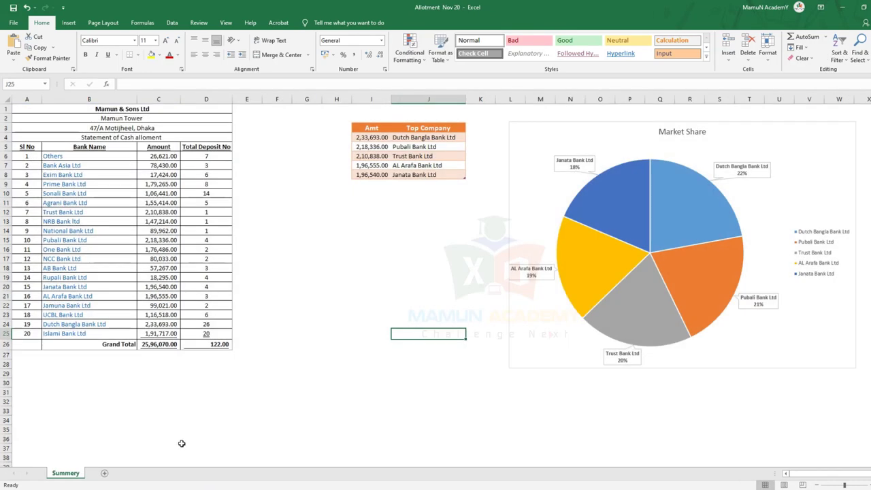
left_click(118, 399)
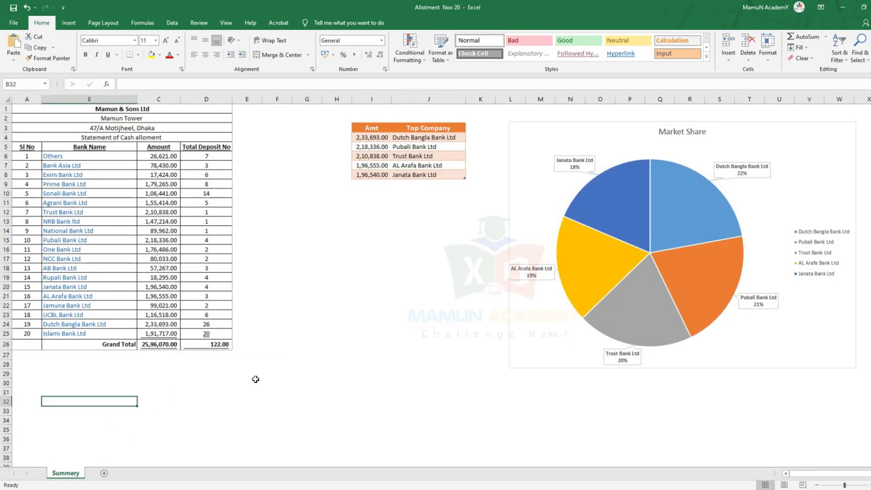
Step: Recalculate the random amounts with F9 until AL Arafa Bank Ltd leads at 2,54,623.00
left_click(336, 249)
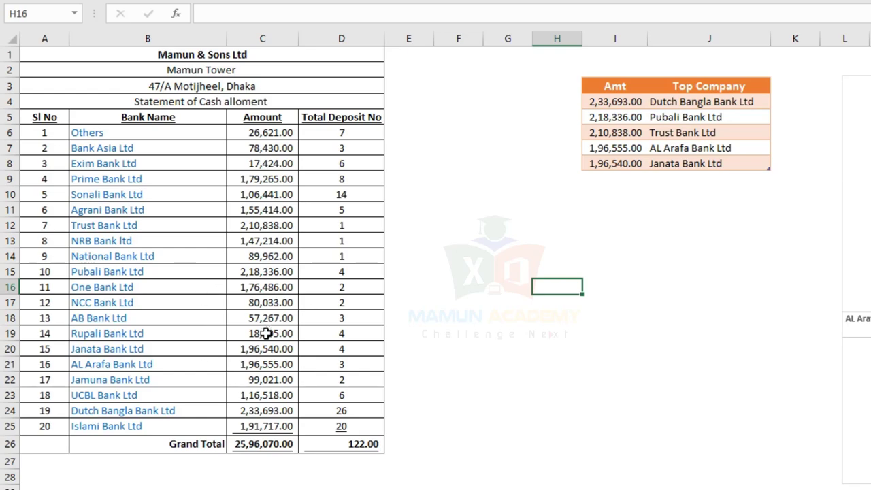
left_click_drag(300, 38, 301, 39)
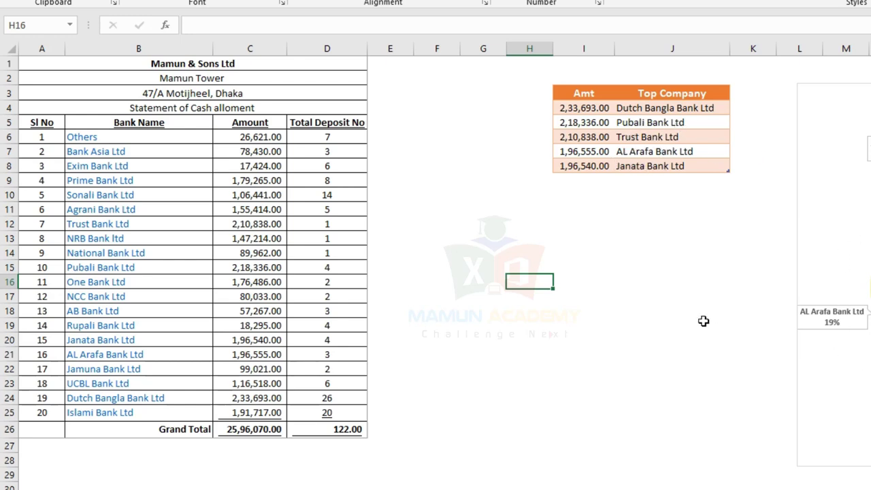
left_click(680, 323)
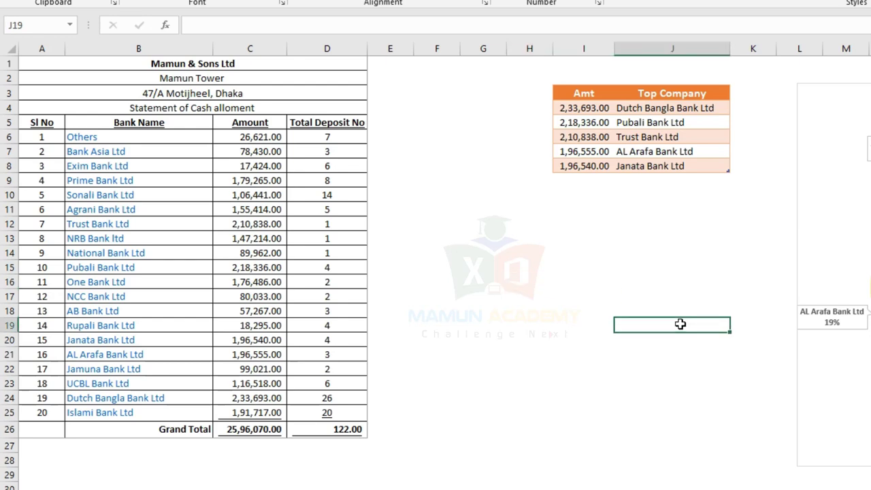
key("F9")
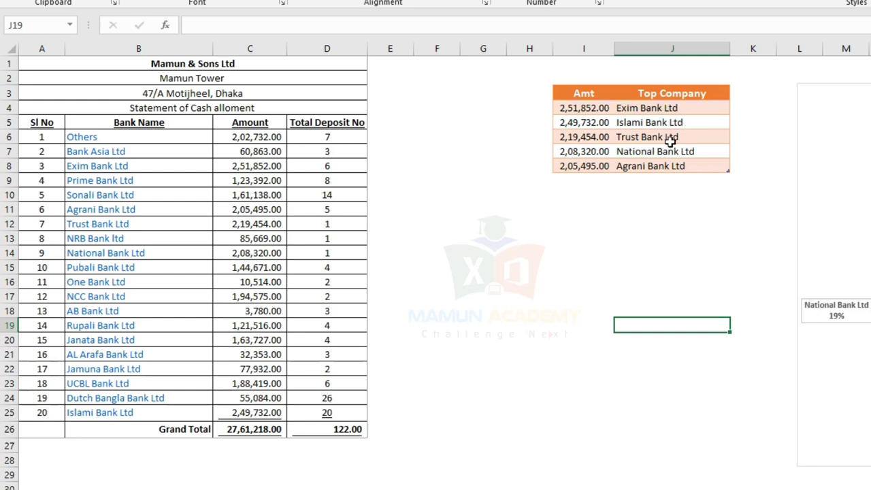
key("F9")
key("F9")
key("F9")
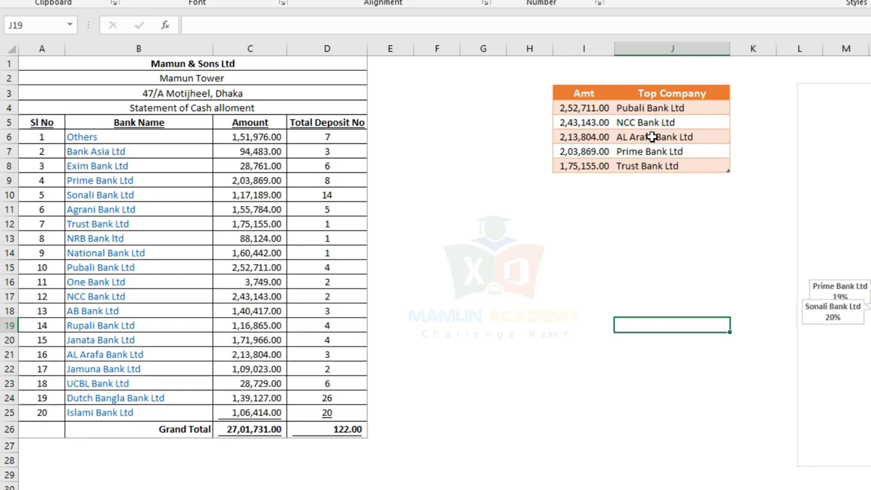
key("F9")
key("F9")
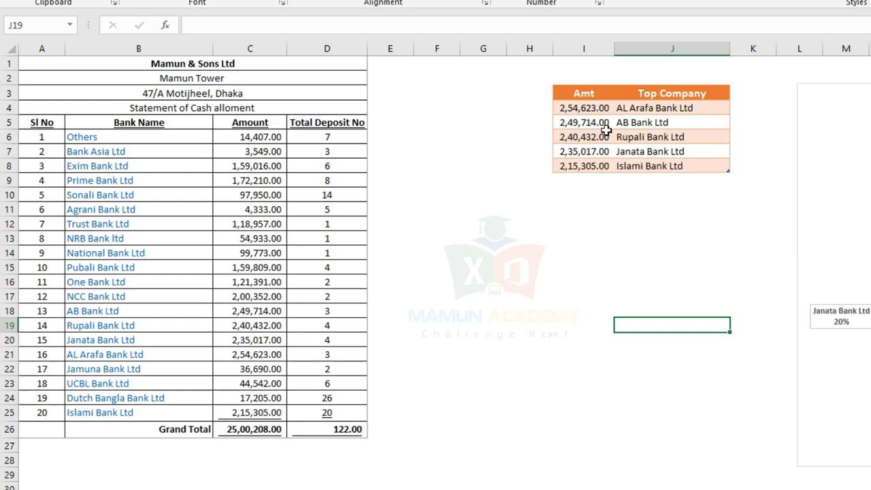
mouse_move(534, 107)
left_mouse_down()
mouse_move(566, 207)
mouse_move(574, 170)
left_mouse_up()
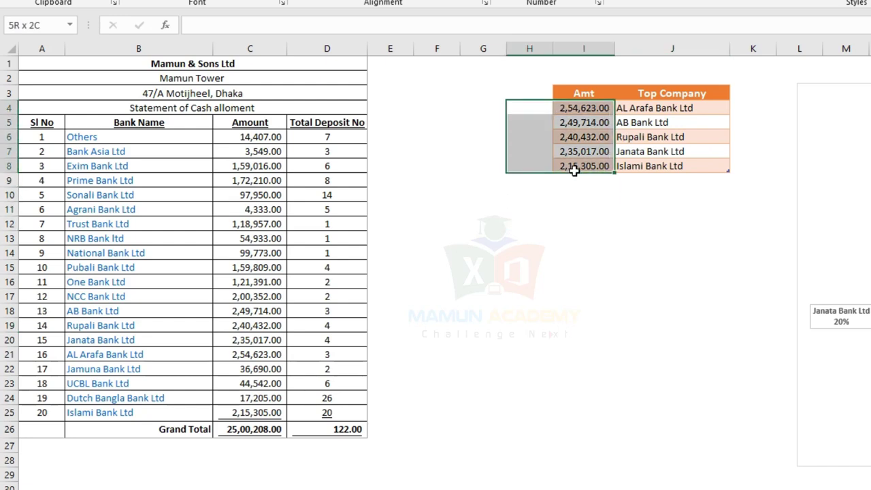
Step: Delete the contents of the top-5 table H4:J8
left_click(580, 197)
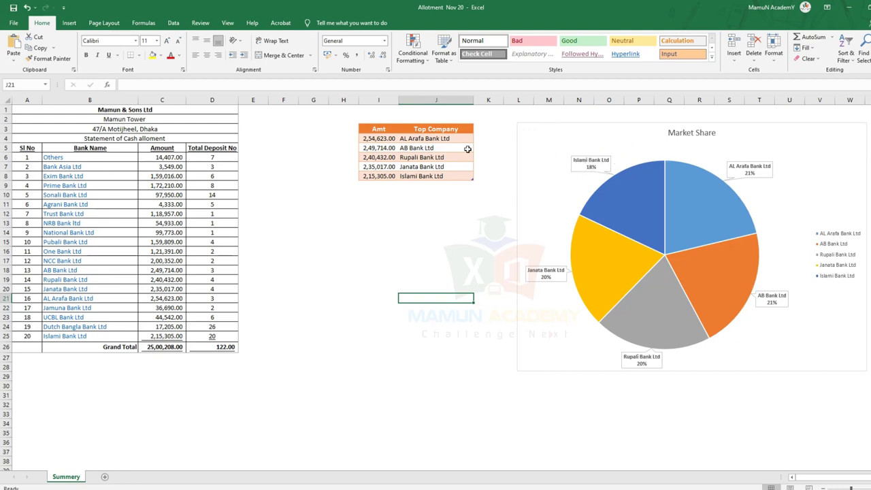
left_click_drag(355, 138, 470, 175)
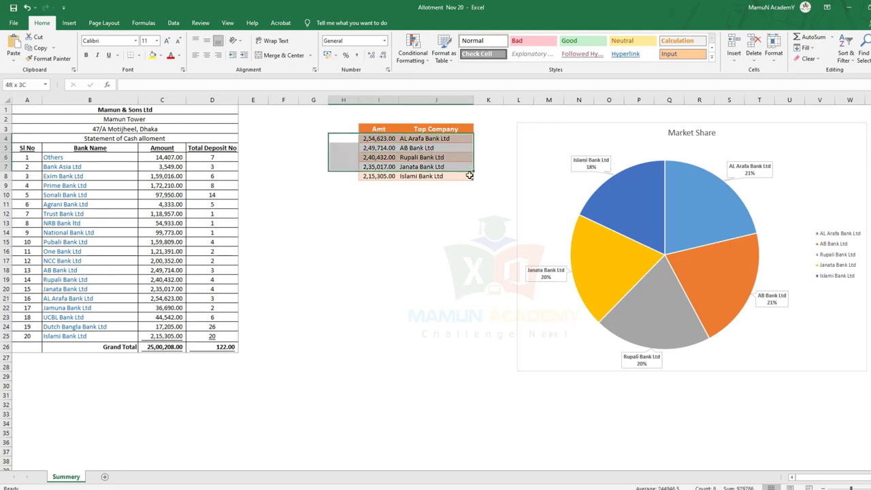
key("Delete")
left_click(431, 222)
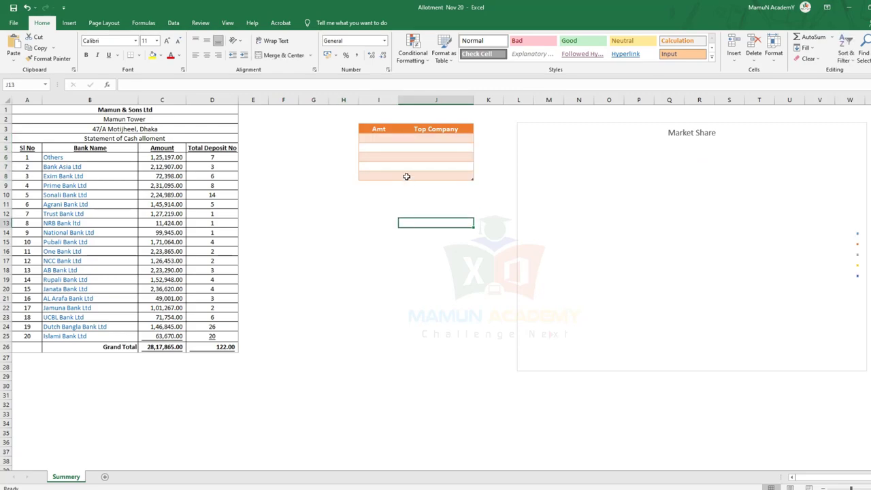
Step: Enter =LARGE($C$6:$C$25,G4) into all five Amt cells I4:I8 at once
left_click(389, 138)
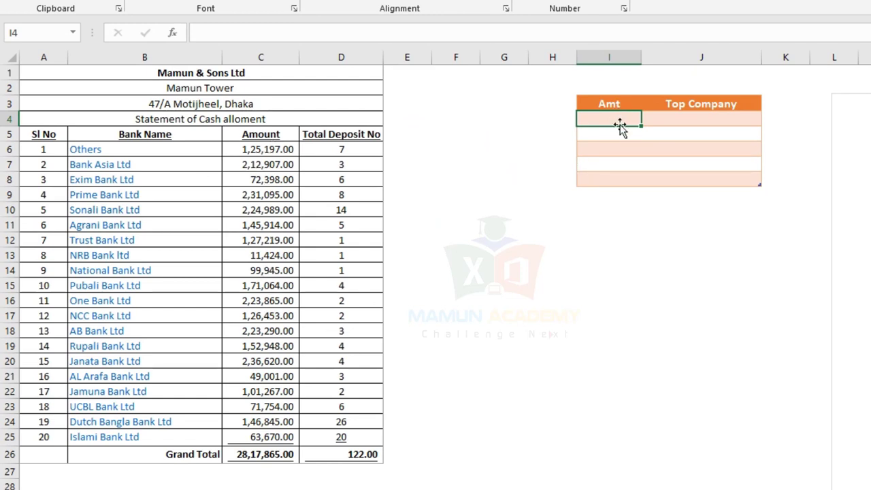
left_click_drag(619, 119, 619, 180)
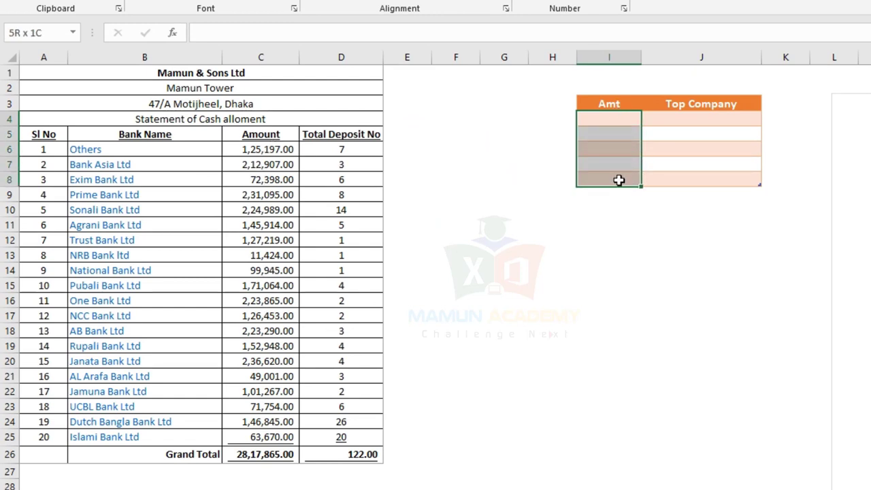
left_click_drag(694, 119, 697, 177)
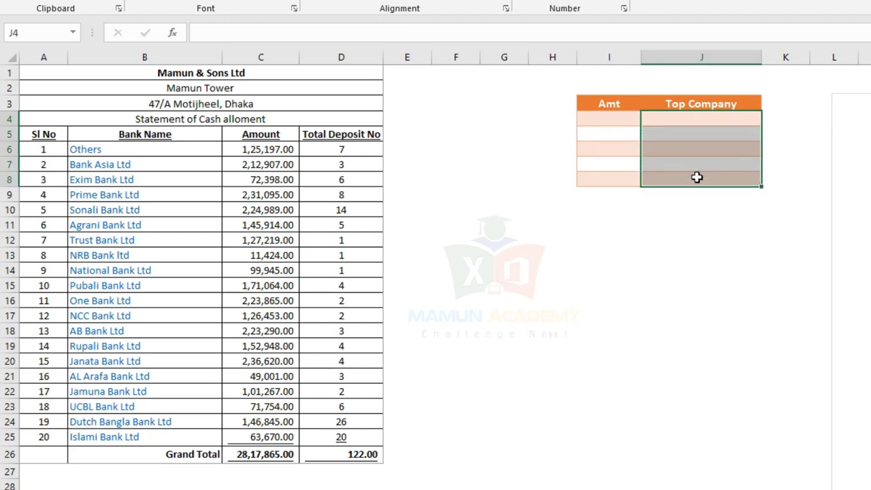
left_click(603, 117)
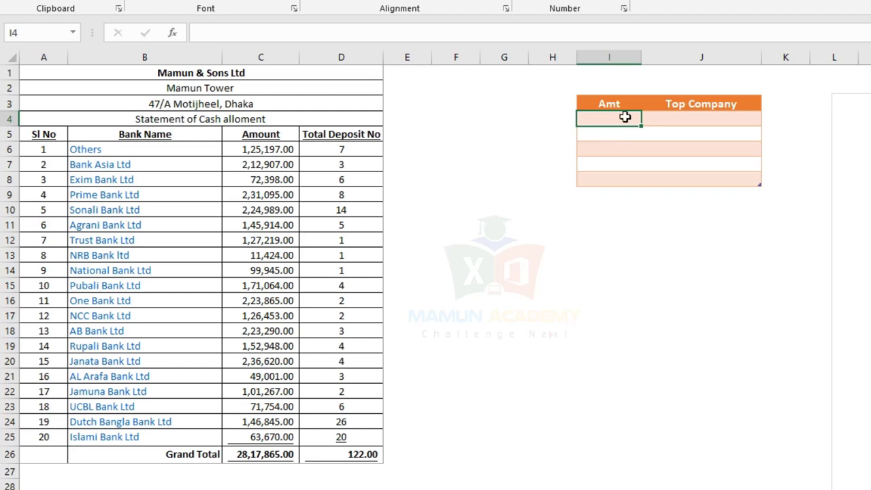
type("=")
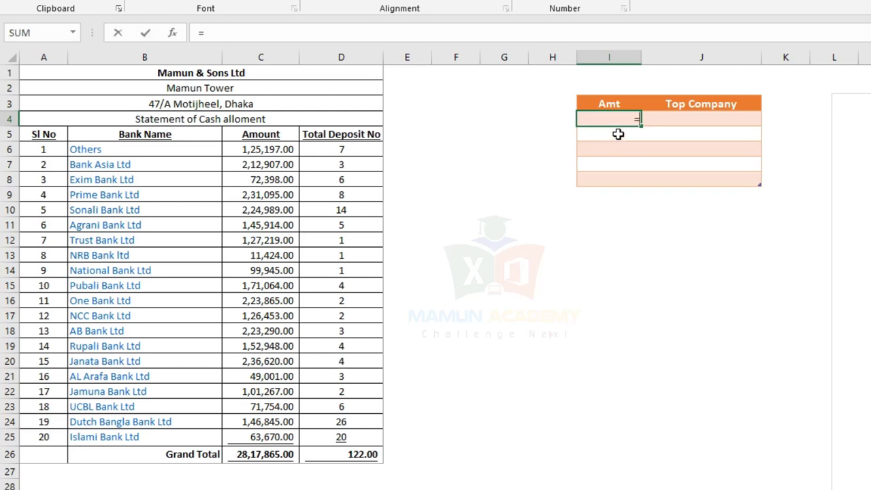
type("la")
key("Tab")
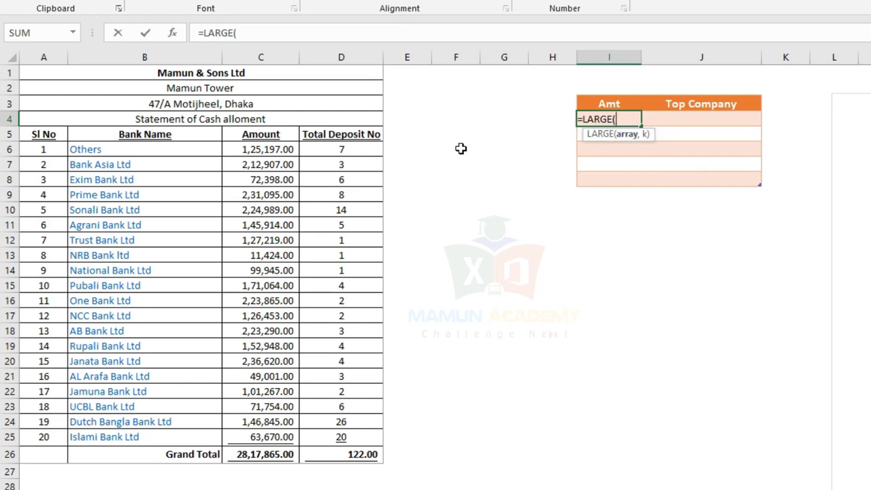
left_click_drag(260, 149, 252, 433)
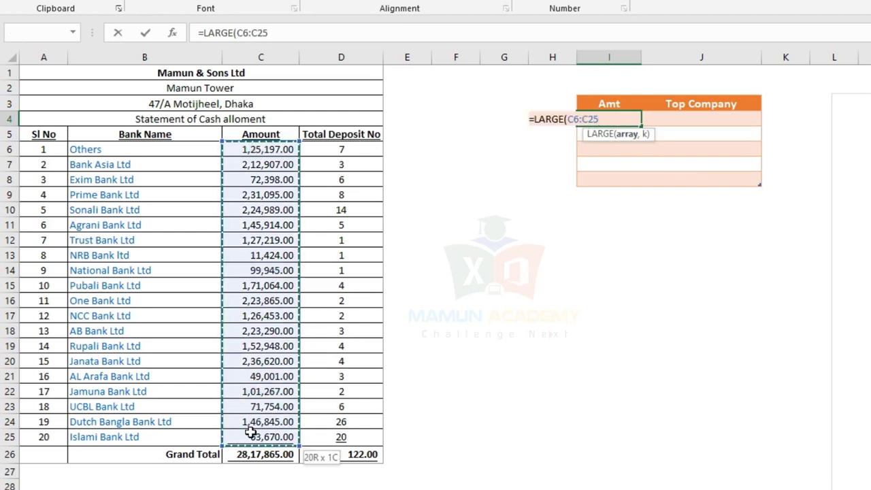
key("F4")
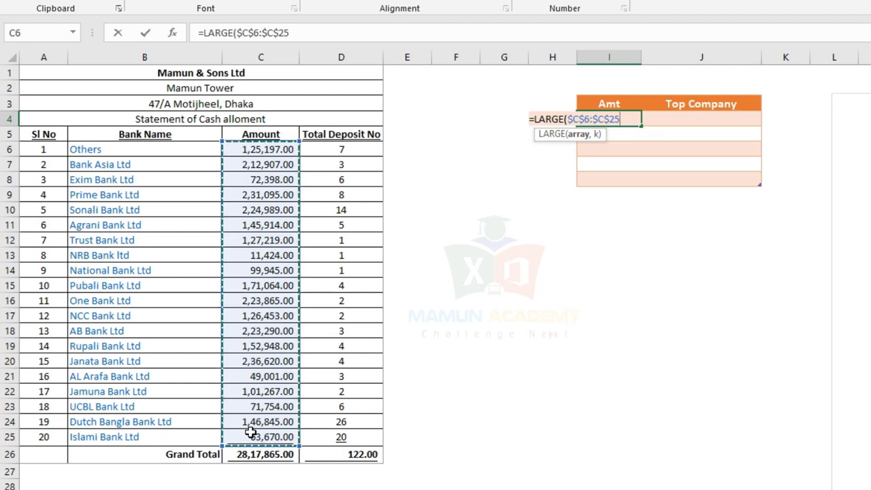
type(",")
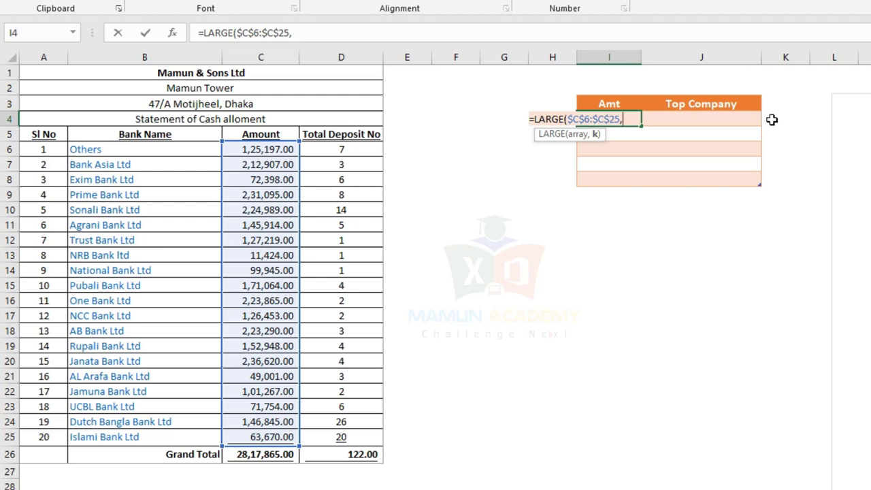
left_click(771, 120)
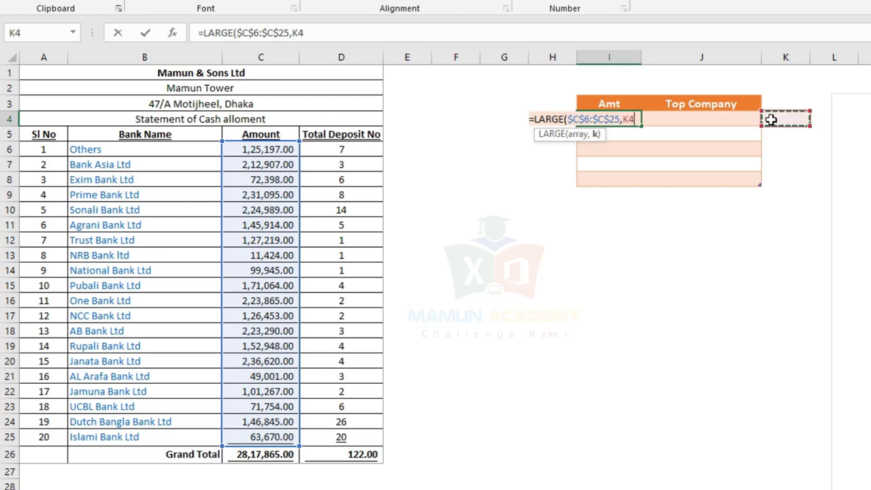
left_click(489, 120)
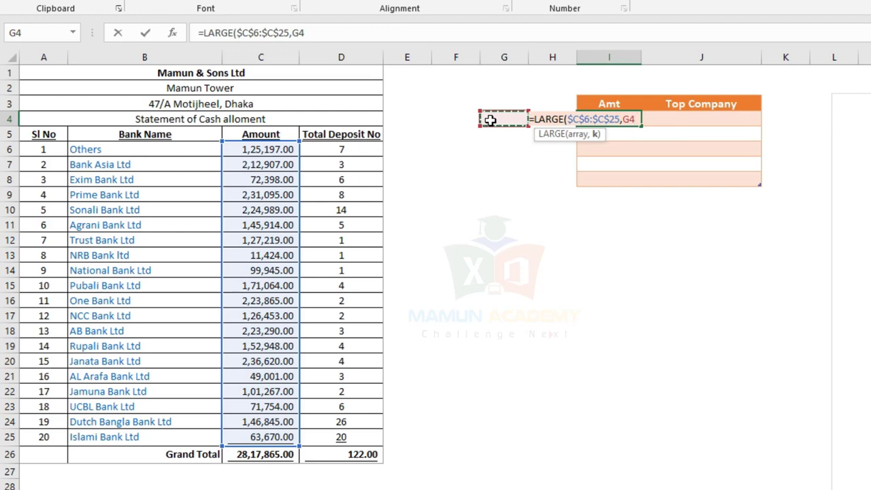
key("ctrl+Return")
left_click(490, 119)
Step: Fill G4:G8 with the rank numbers 1 through 5
type("1")
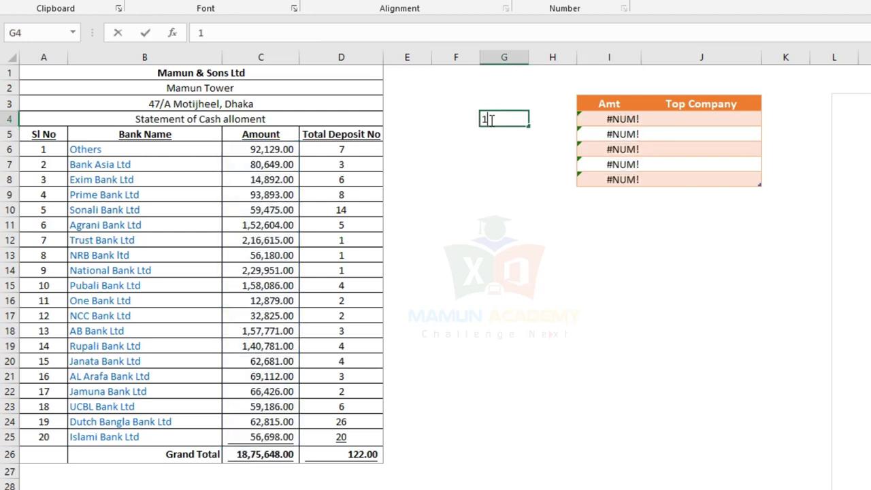
key("Return")
type("2")
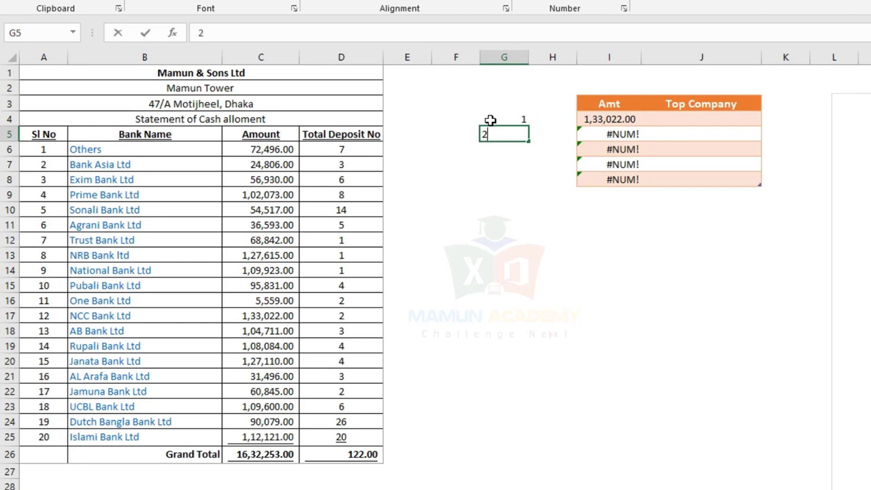
key("Return")
type("3")
key("Return")
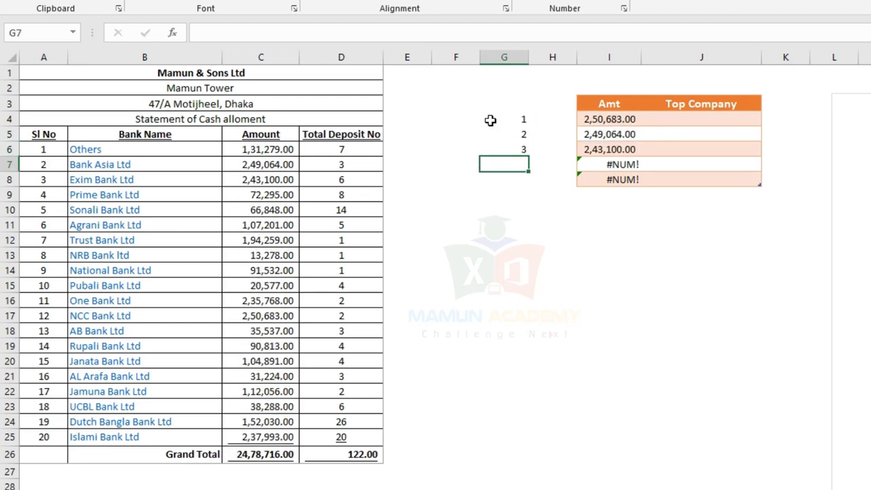
type("4")
key("Return")
type("5")
key("Return")
left_click(551, 255)
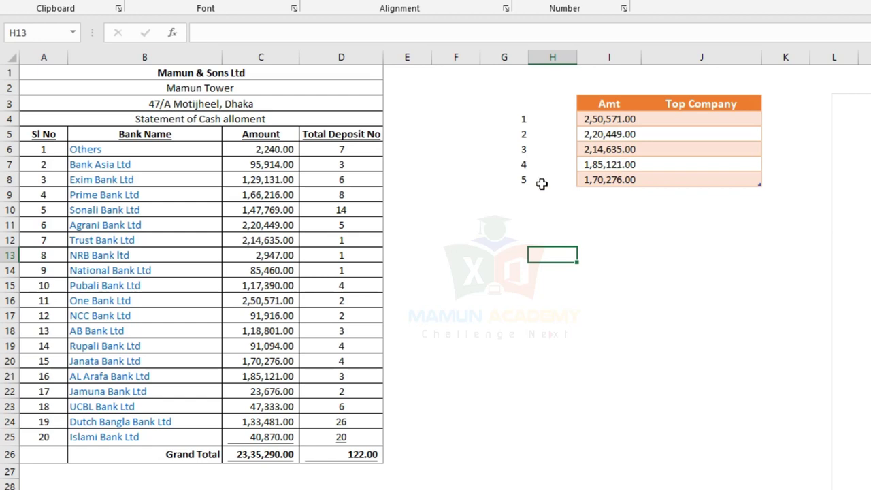
left_click_drag(526, 114, 523, 183)
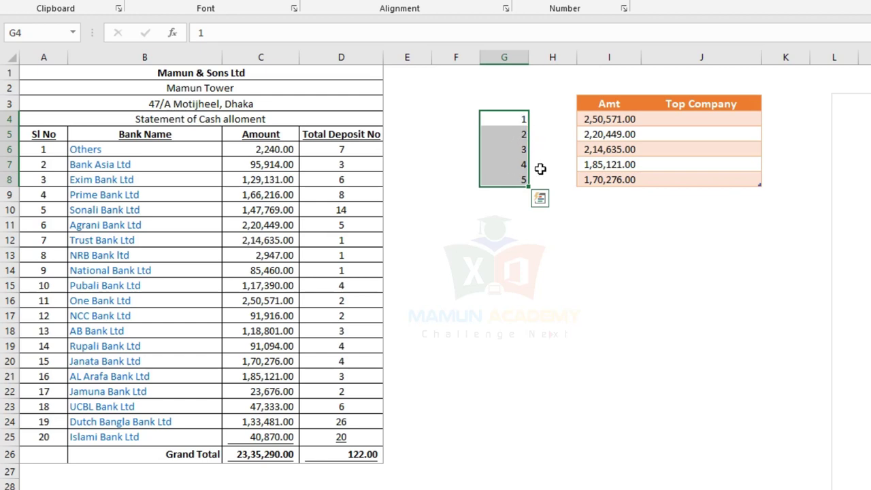
Step: Review the LARGE formulas in I4:I8, then select the G4 reference inside I4's formula
left_click(609, 121)
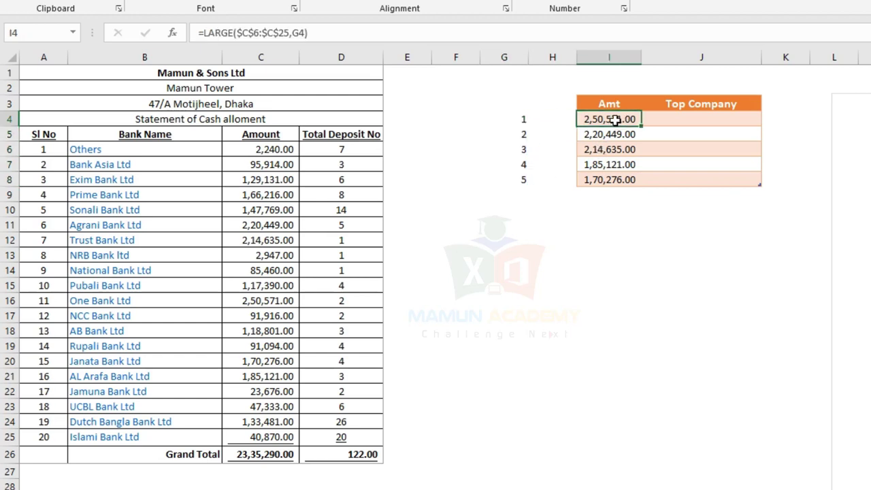
double_click(612, 119)
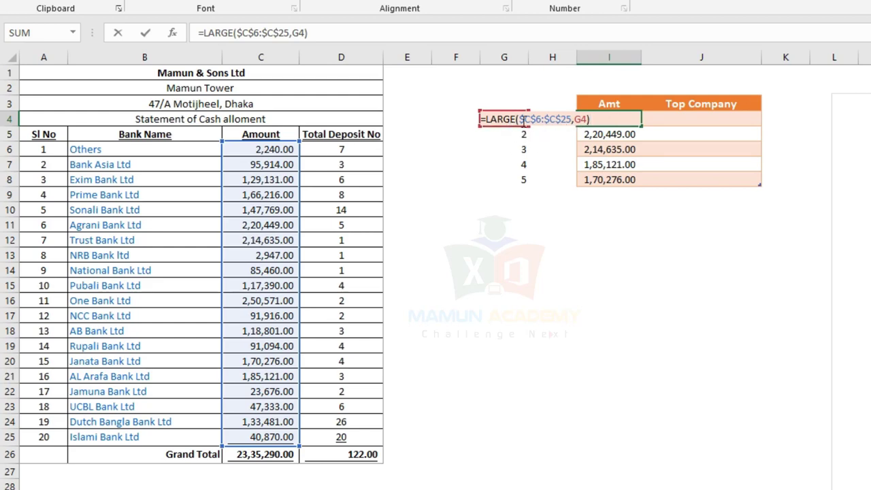
double_click(603, 141)
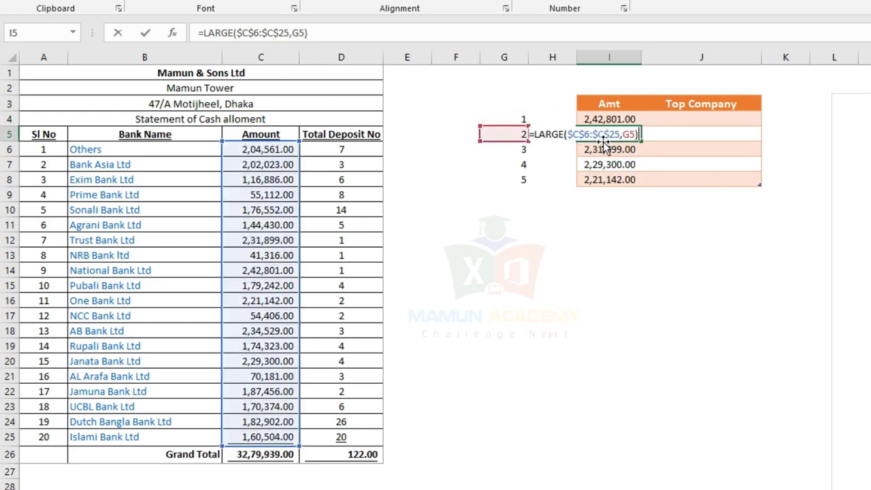
key("Return")
key("F2")
key("Return")
key("F2")
key("Return")
key("F2")
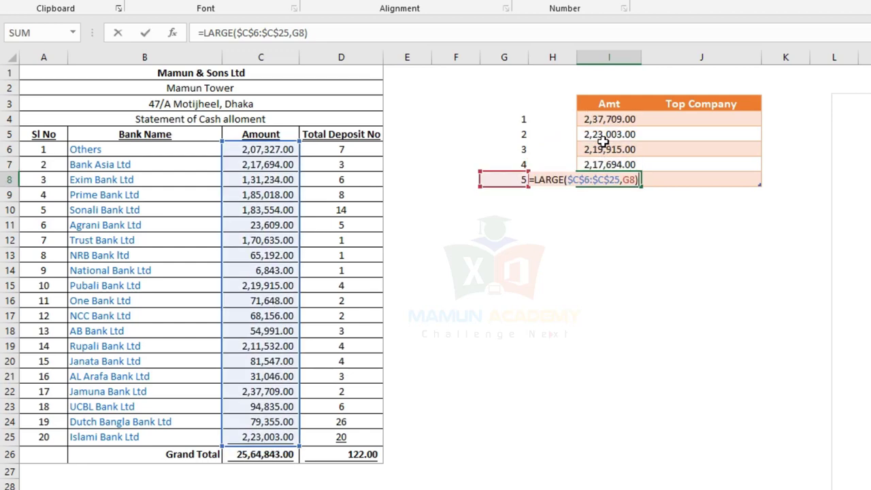
key("Return")
left_click(605, 119)
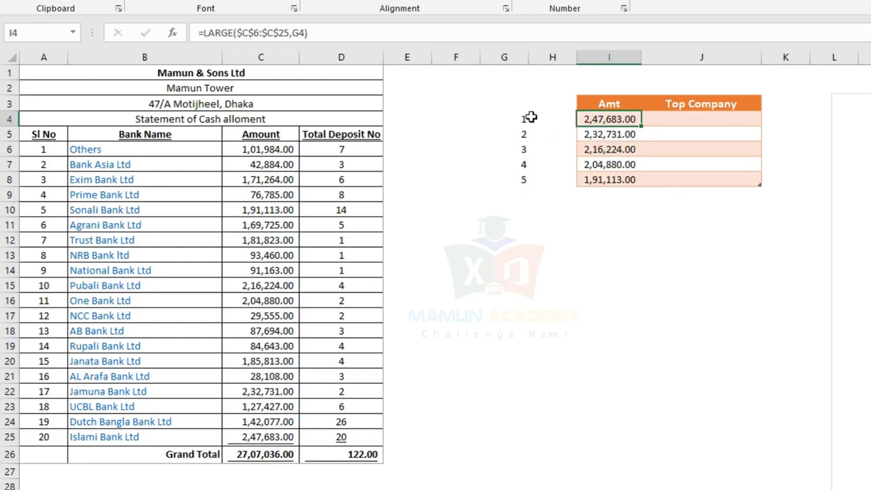
double_click(608, 119)
left_click_drag(622, 119, 630, 119)
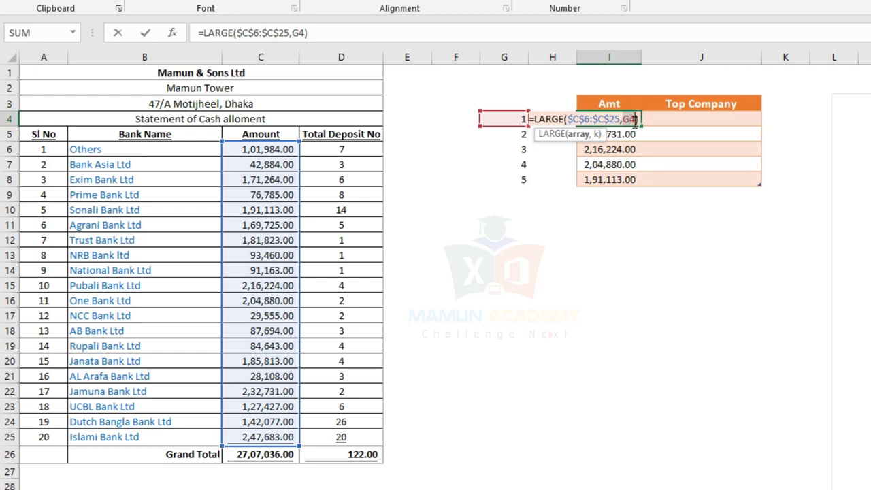
Step: Replace G4 with ROW(K4) as the rank argument in the I4 formula
key("BackSpace")
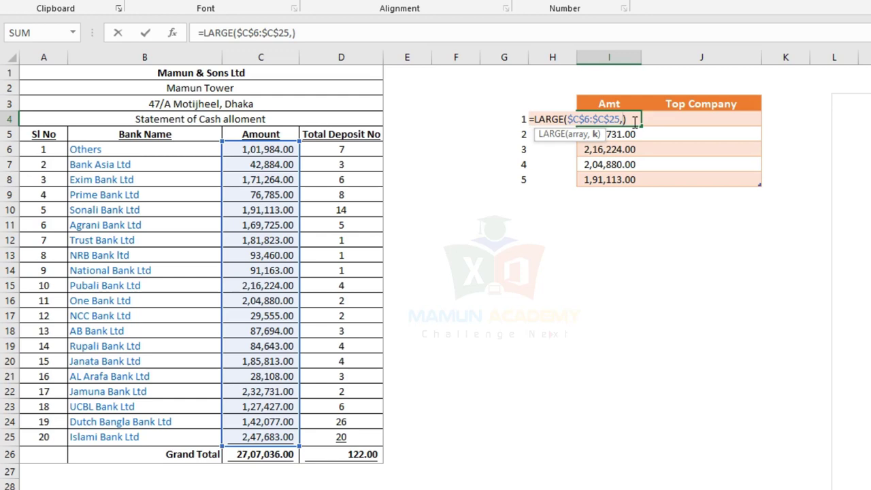
type("row")
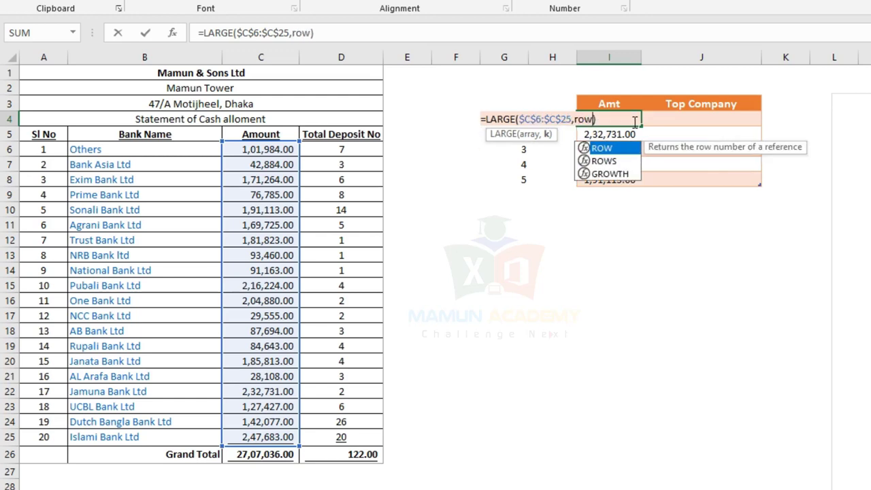
key("Tab")
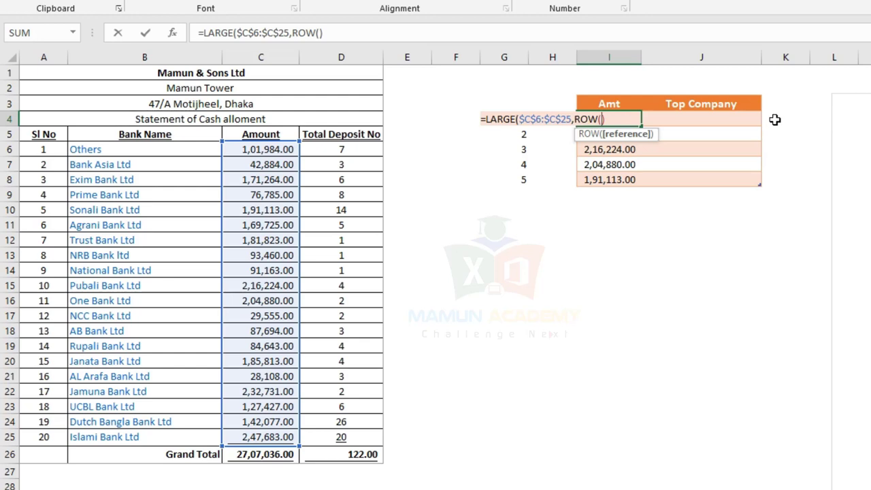
left_click(772, 120)
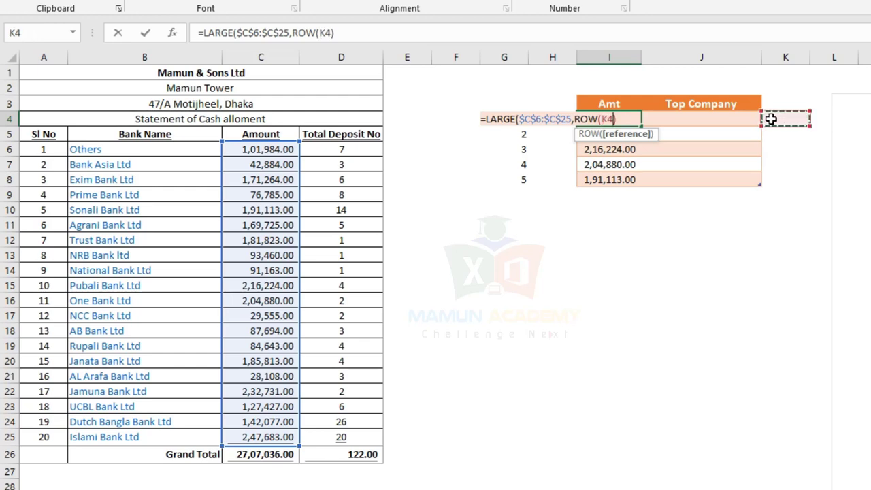
key("Return")
key("Return")
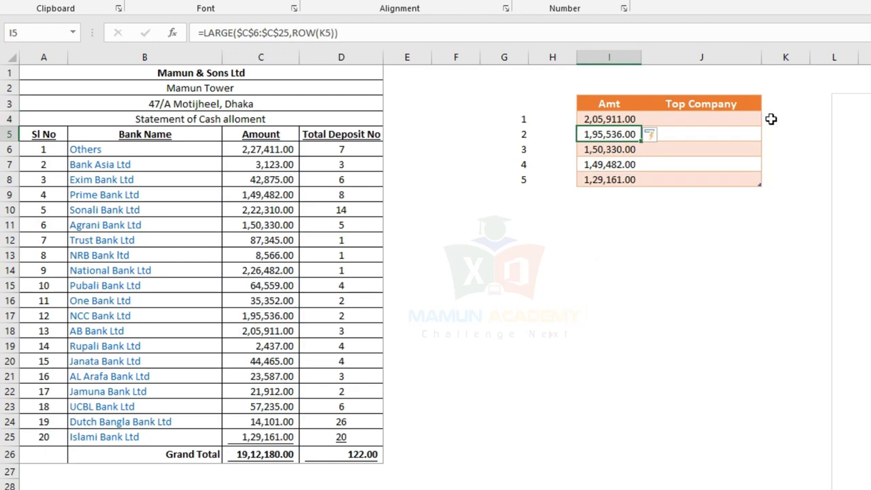
Step: Clear the rank numbers from G4:G8 by moving a blank block over them
left_click(767, 119)
left_click_drag(535, 117, 544, 224)
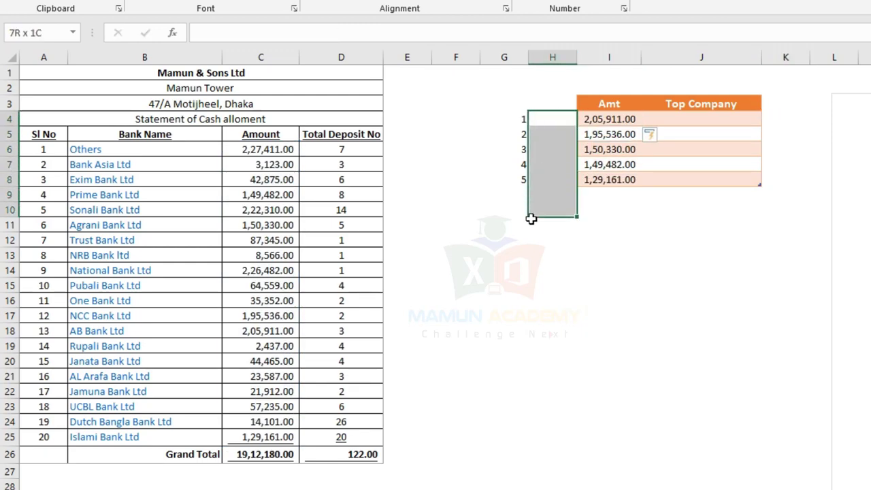
left_click_drag(522, 172, 513, 165)
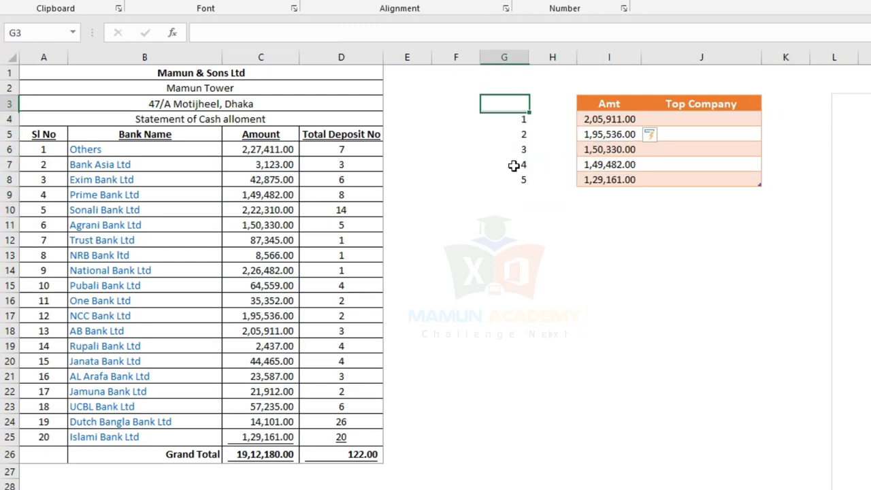
left_click(615, 119)
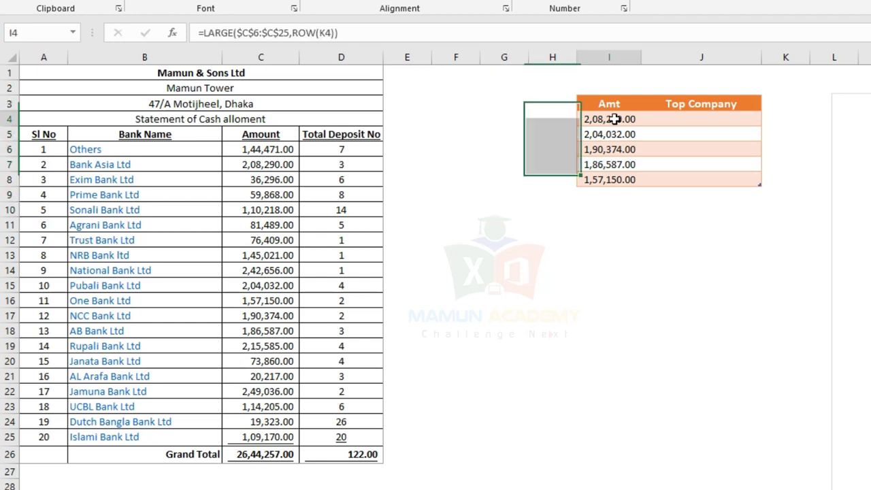
left_click(774, 118)
Step: Check that the Amt formulas run ROW(K4) through ROW(K8) and inspect an Amount's RANDBETWEEN formula
left_click(614, 119)
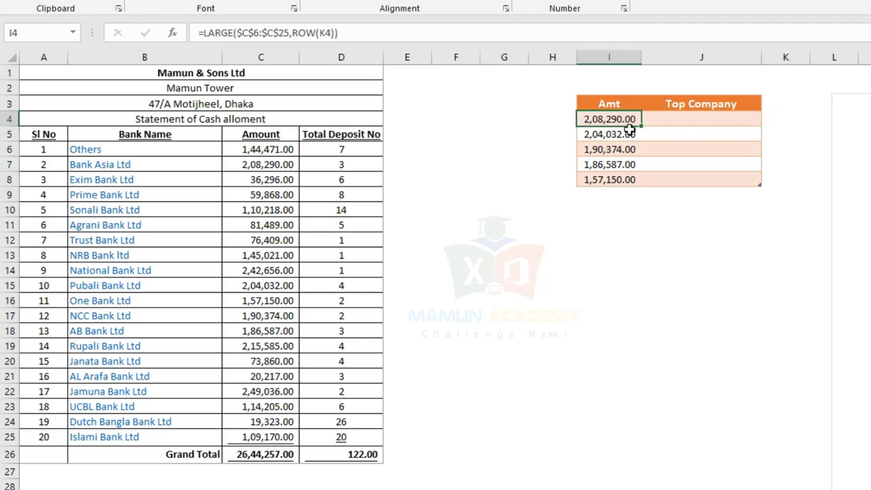
left_click(623, 134)
left_click(623, 149)
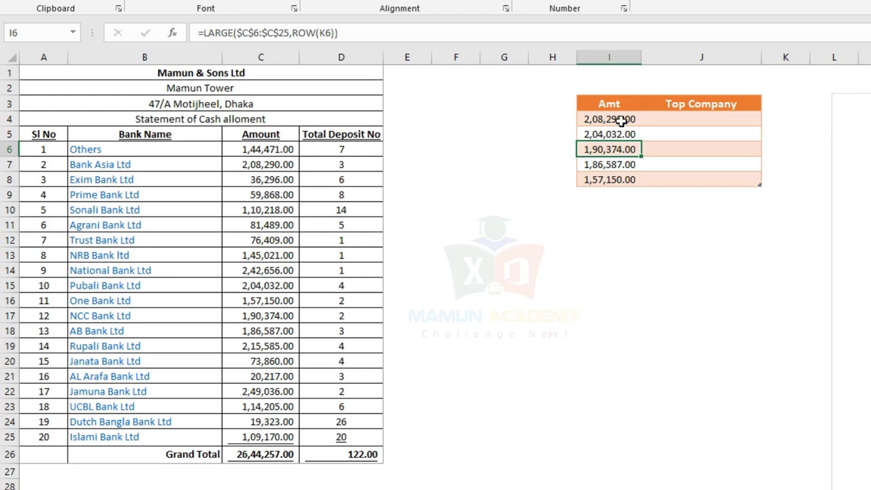
left_click(619, 136)
left_click(623, 150)
left_click(626, 179)
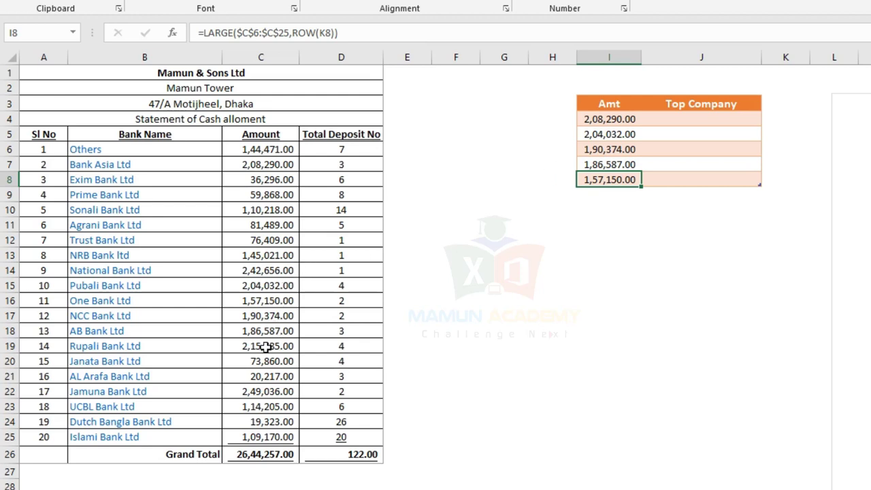
left_click(253, 391)
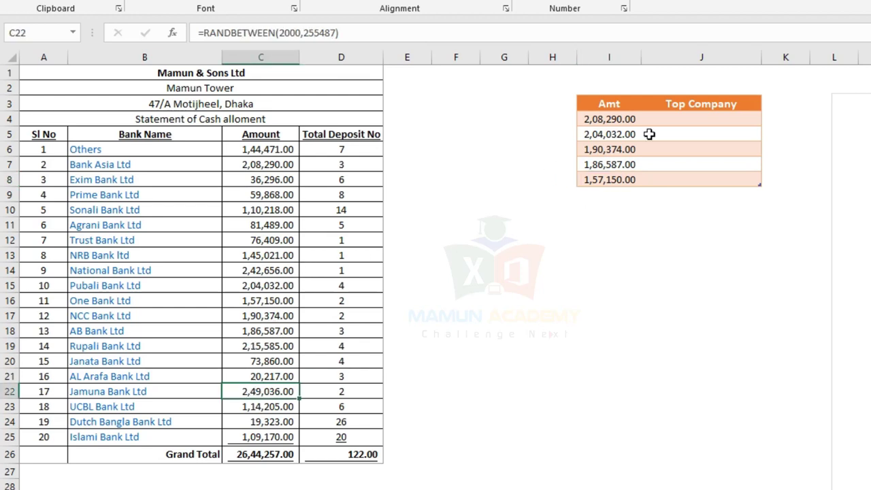
left_click(604, 118)
Step: Change the I4 formula to =LARGE($C$6:$C$25,ROW(K4)-3) so it returns the largest amount
double_click(605, 118)
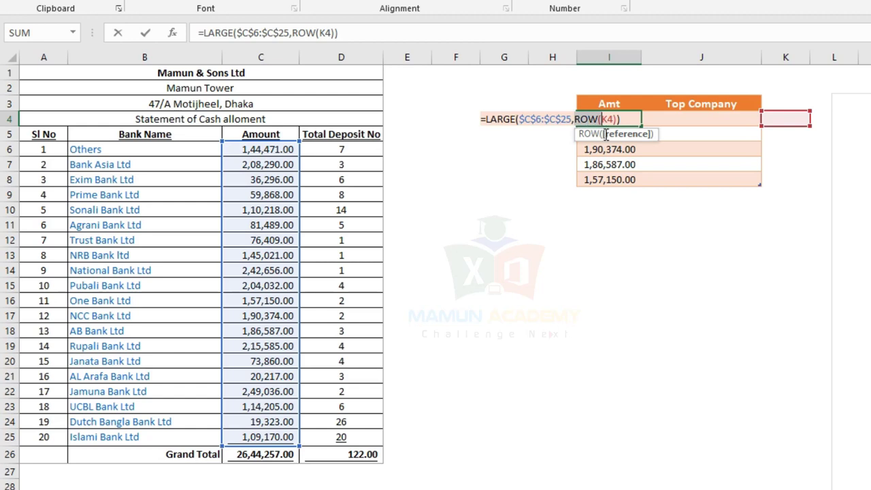
key("Right")
key("Right")
key("Right")
key("Right")
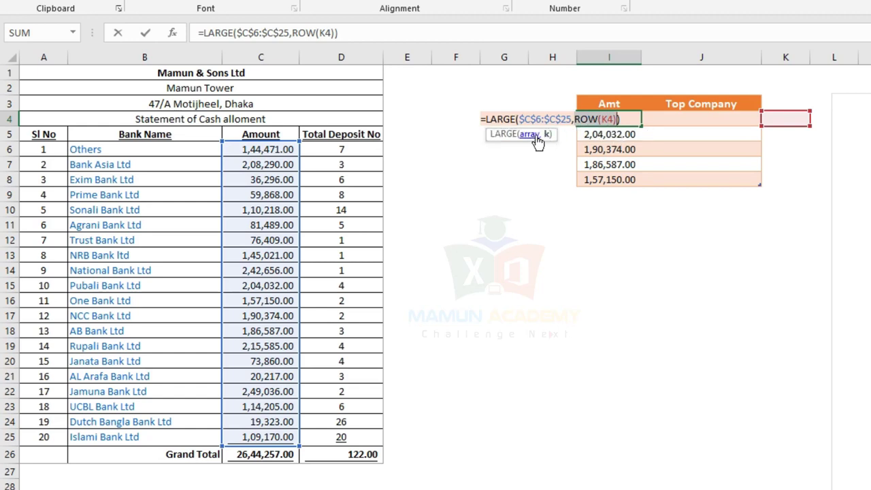
key("F9")
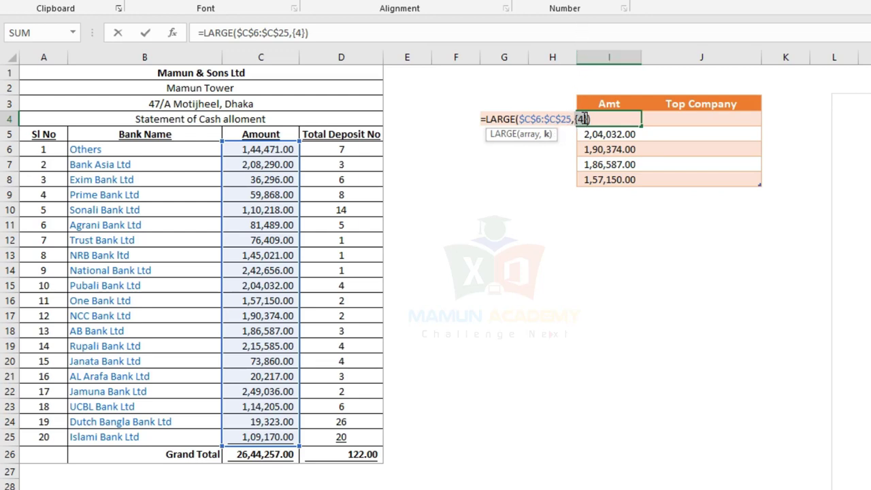
type("ROW(K4)")
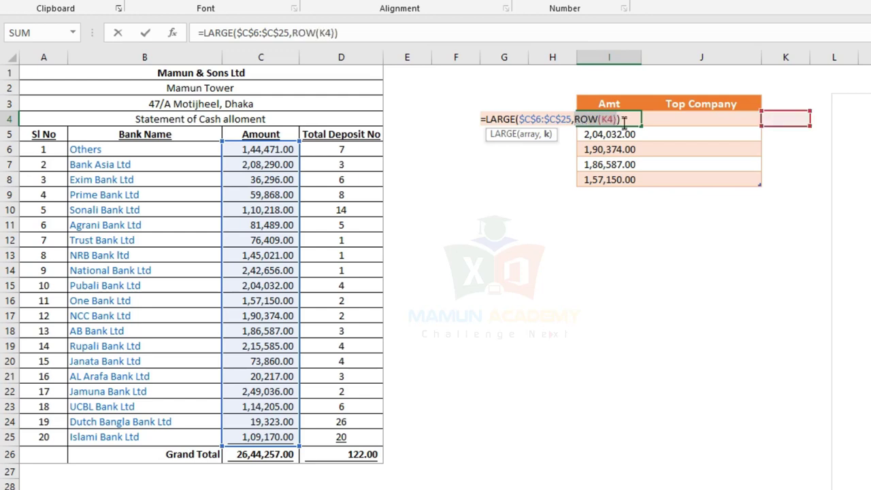
left_click(617, 119)
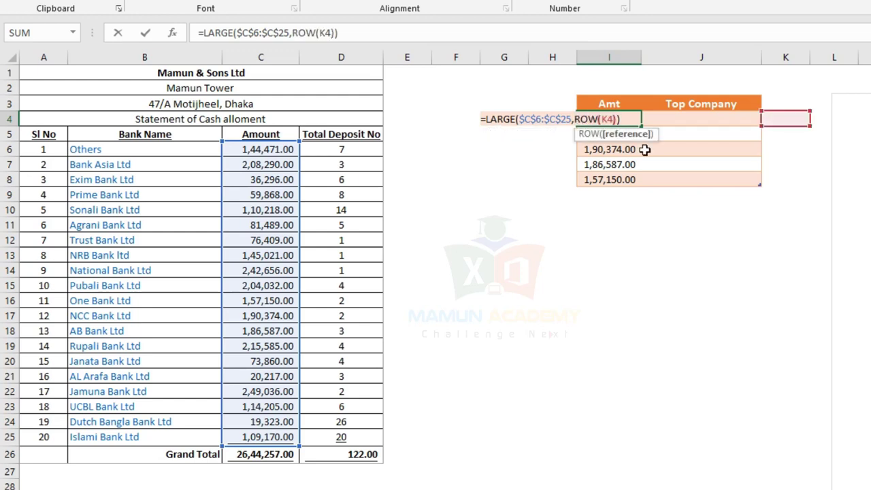
key("Right")
type("3")
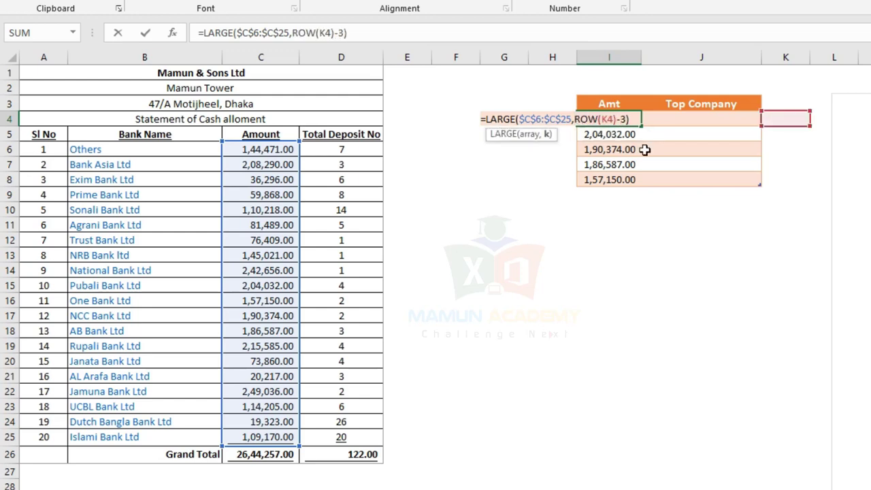
key("ctrl+Return")
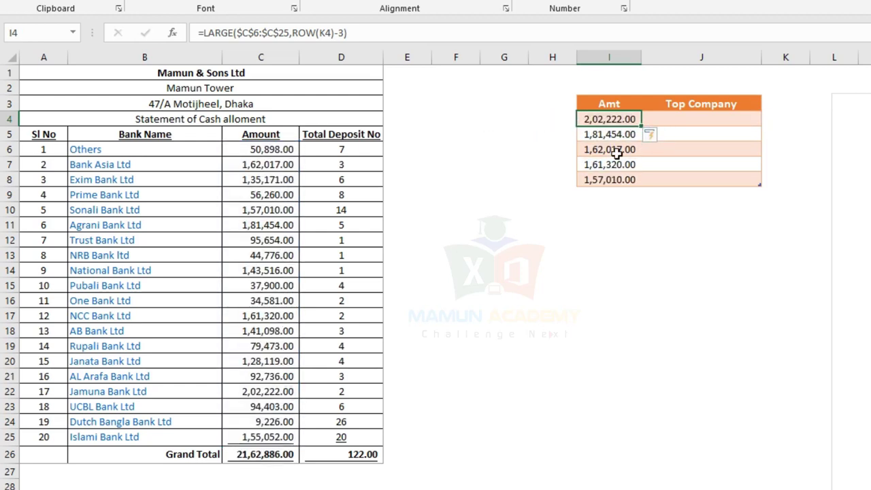
Step: Evaluate ROW(K4)-3 and ROW(K5)-3 with F9, then restore the original formulas
left_click(616, 149)
left_click(612, 119)
double_click(622, 120)
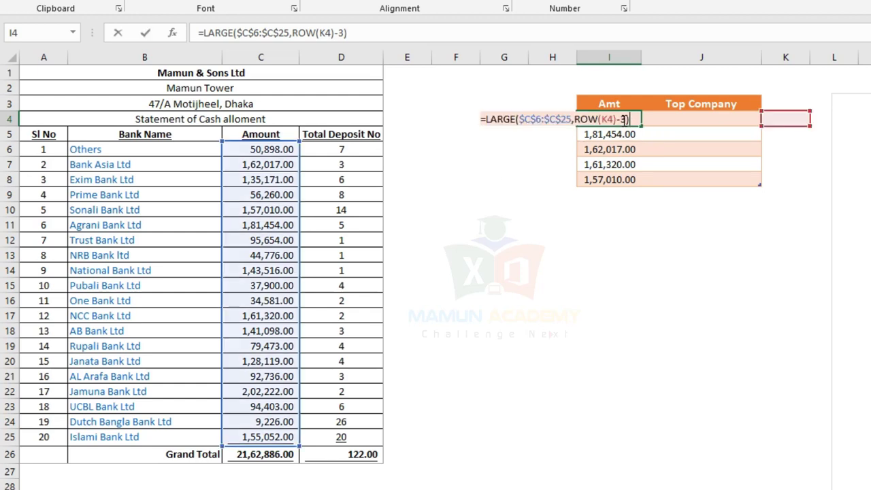
left_click_drag(603, 129, 626, 139)
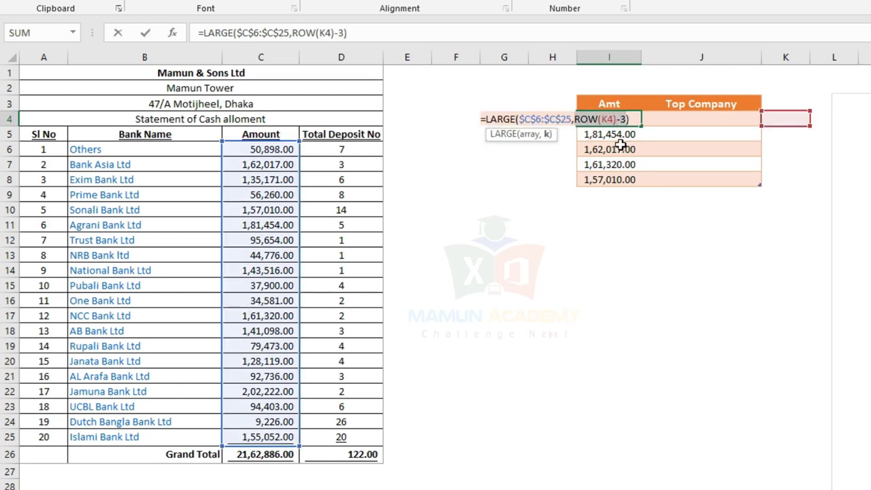
key("F9")
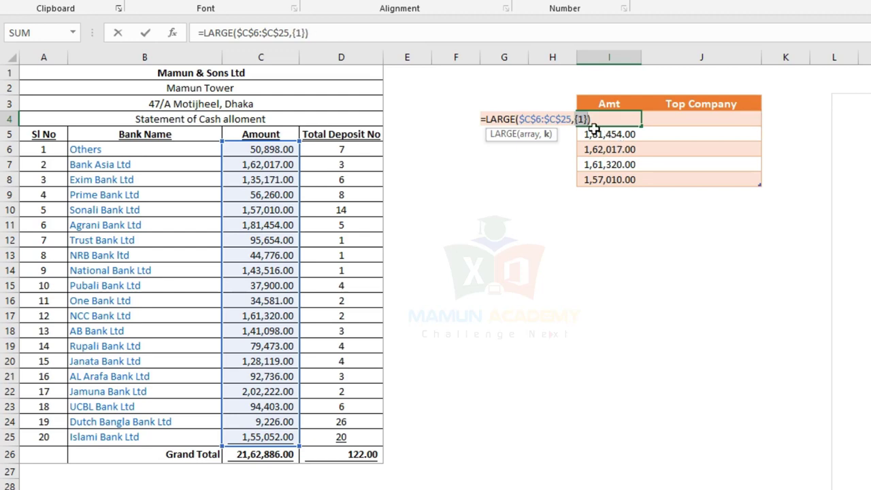
key("ctrl+z")
key("Return")
double_click(604, 135)
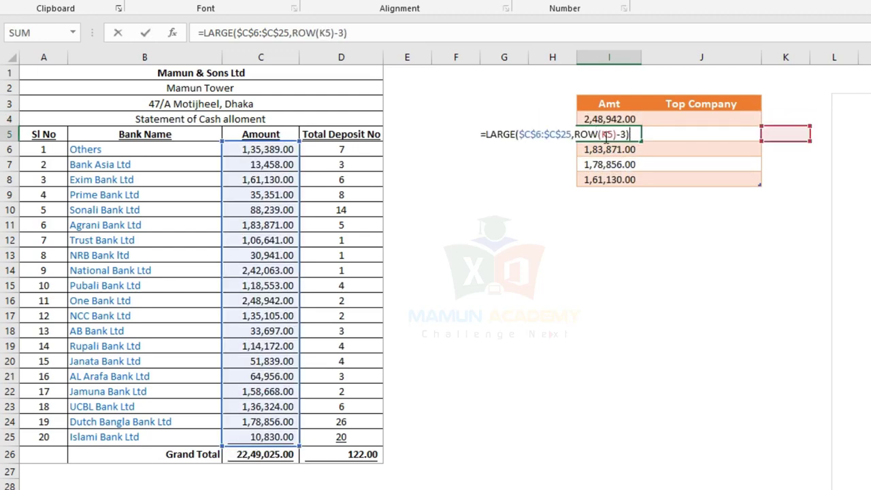
left_click_drag(575, 134, 625, 157)
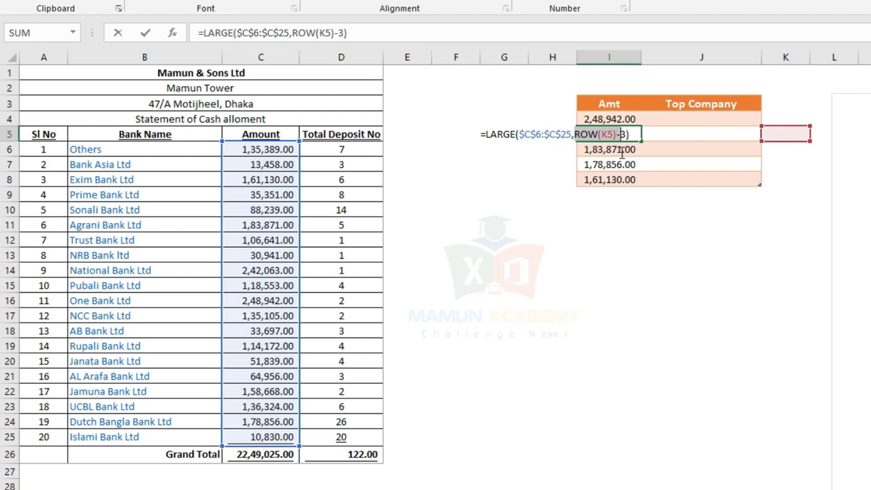
key("F9")
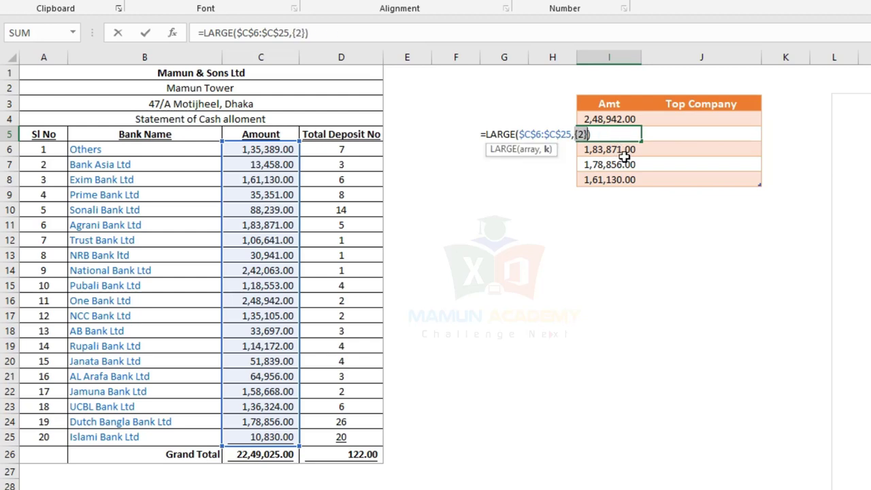
key("Escape")
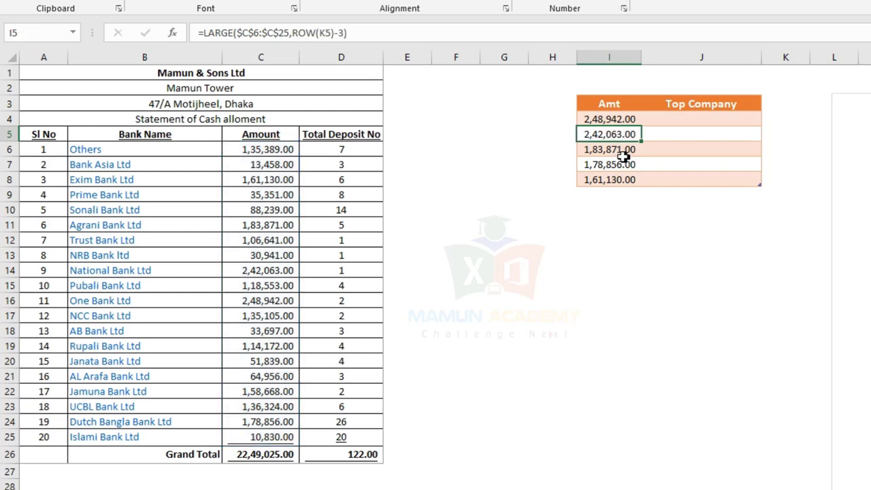
Step: Review the Amt formulas, then recalculate twice to refresh the top-five list
left_click(625, 119)
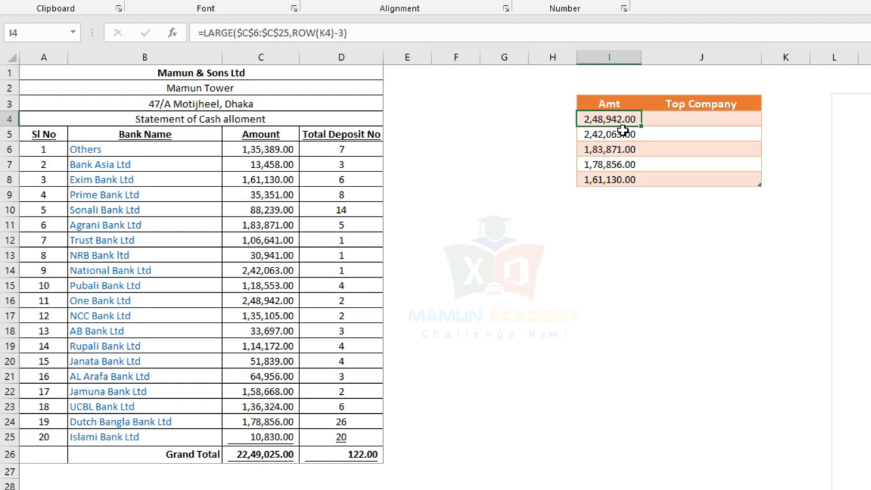
left_click(622, 134)
left_click(622, 149)
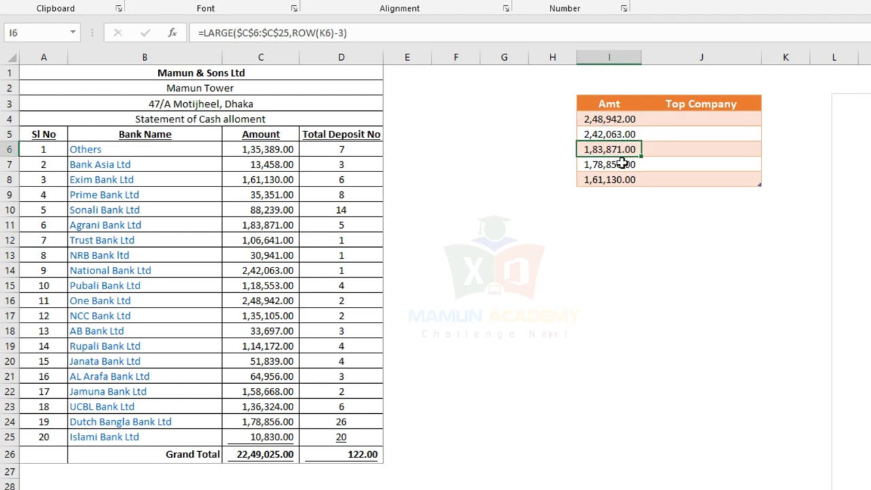
left_click(617, 178)
left_click(616, 252)
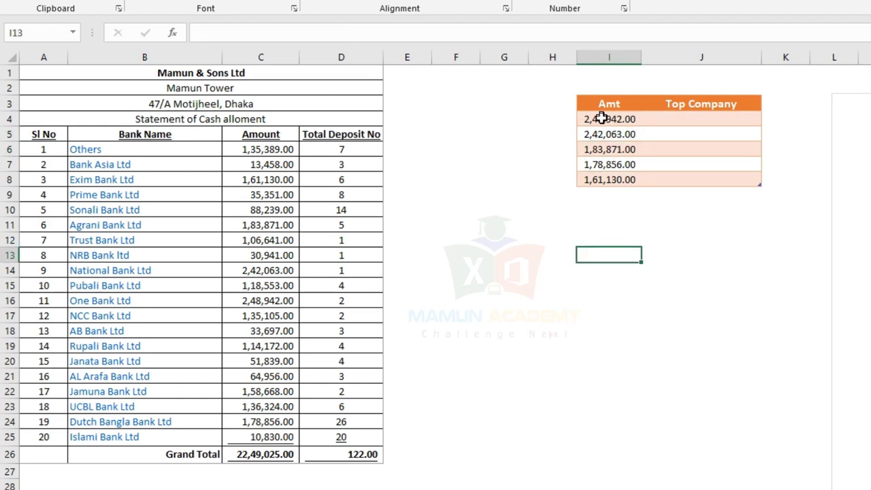
left_click(596, 220)
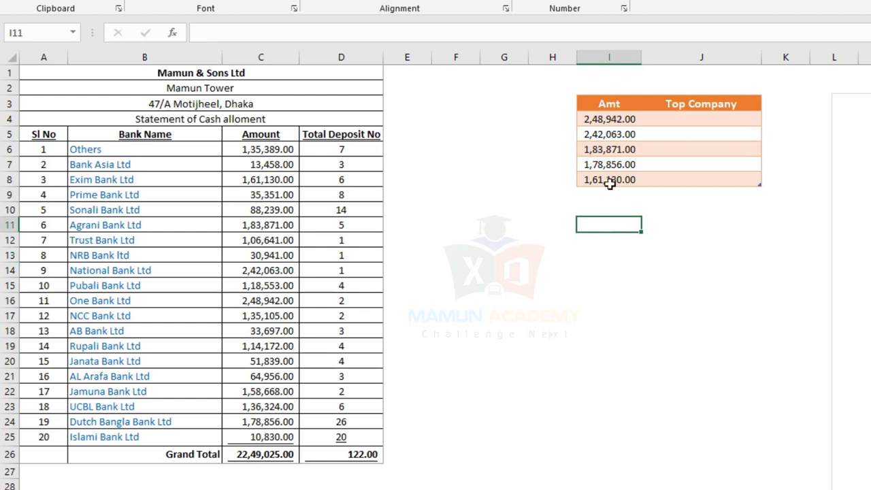
key("F9")
key("F9")
key("F9")
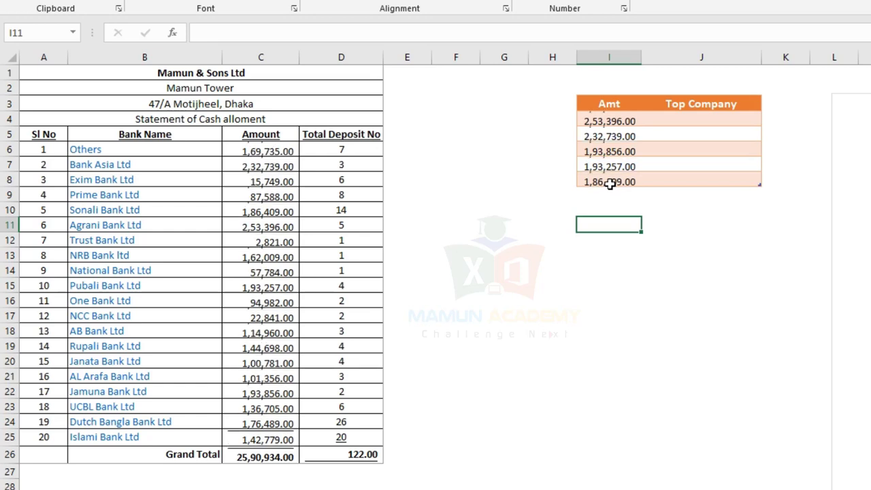
key("F9")
key("F9")
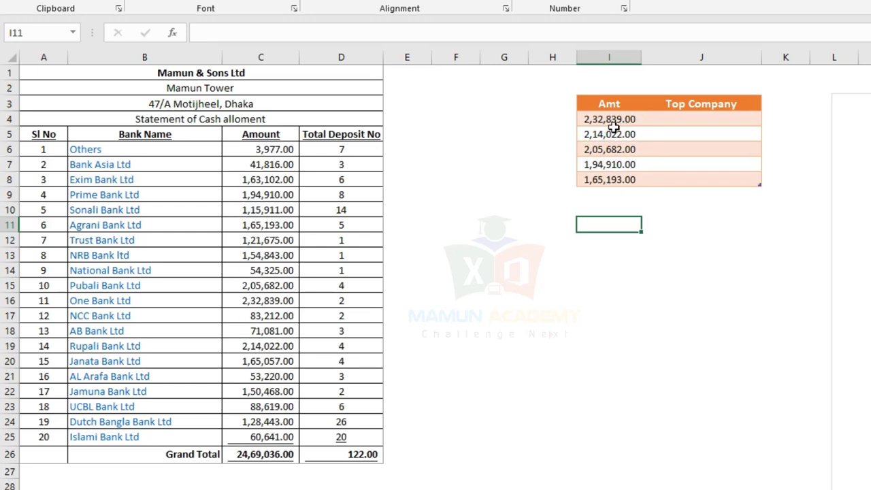
left_click(685, 118)
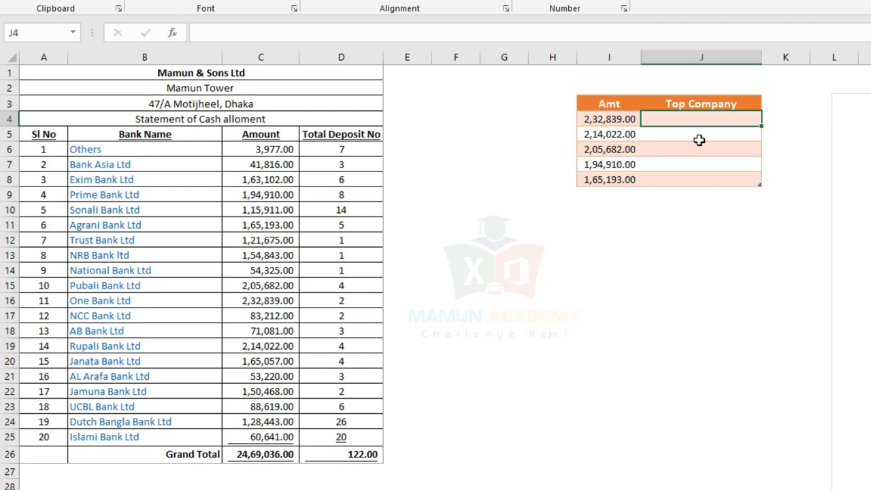
type("=")
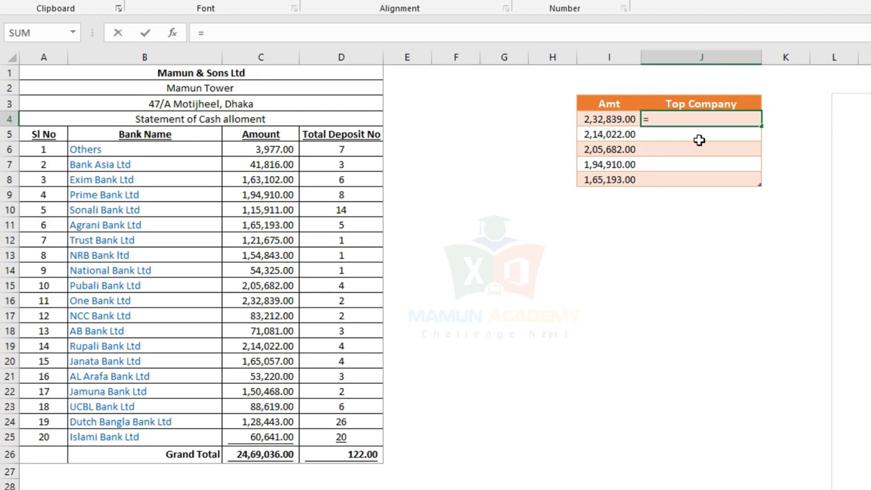
type("in")
key("Tab")
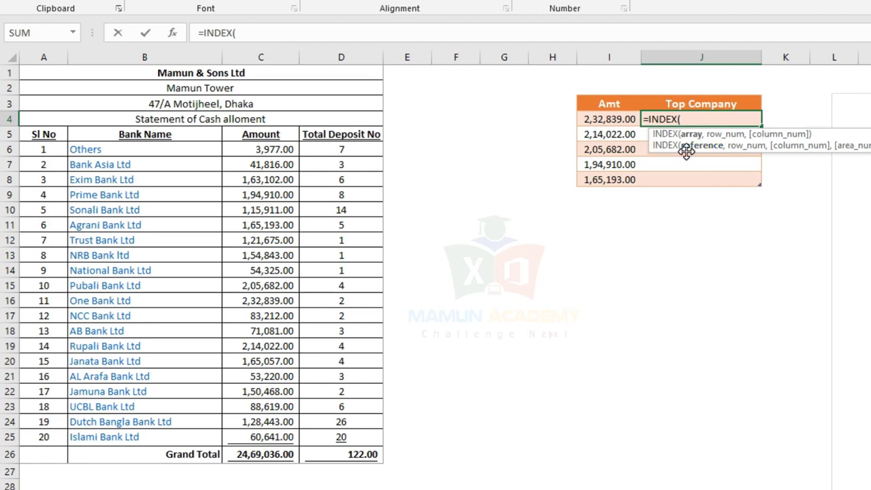
left_click_drag(102, 136, 288, 437)
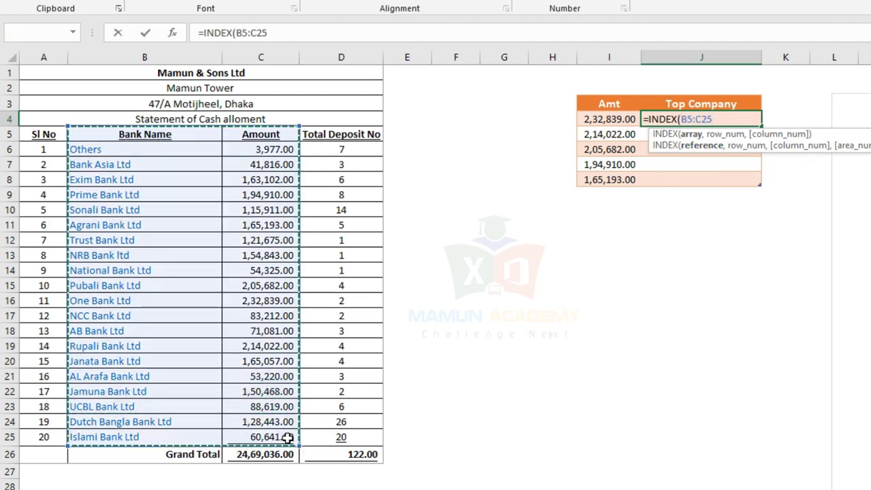
key("F4")
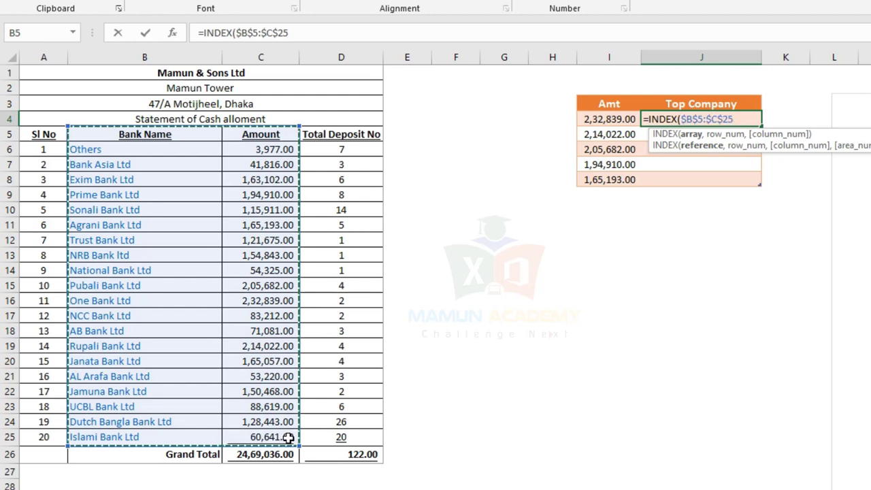
type(",")
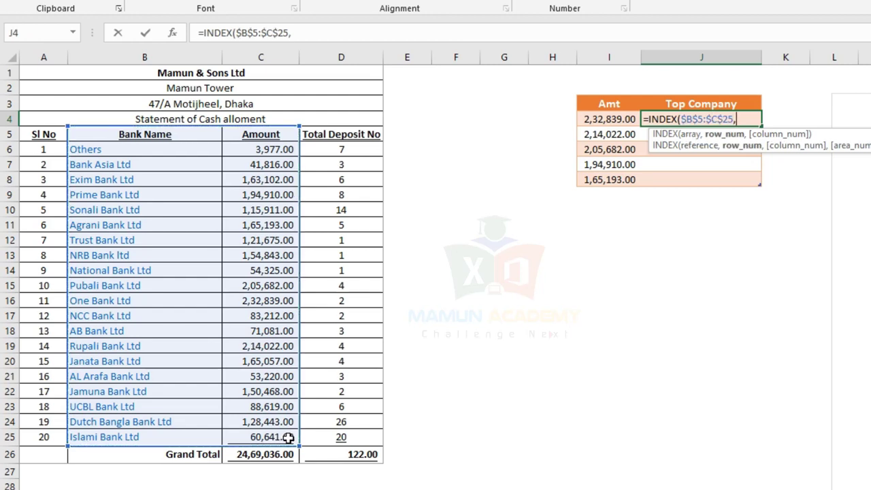
type("m")
key("Tab")
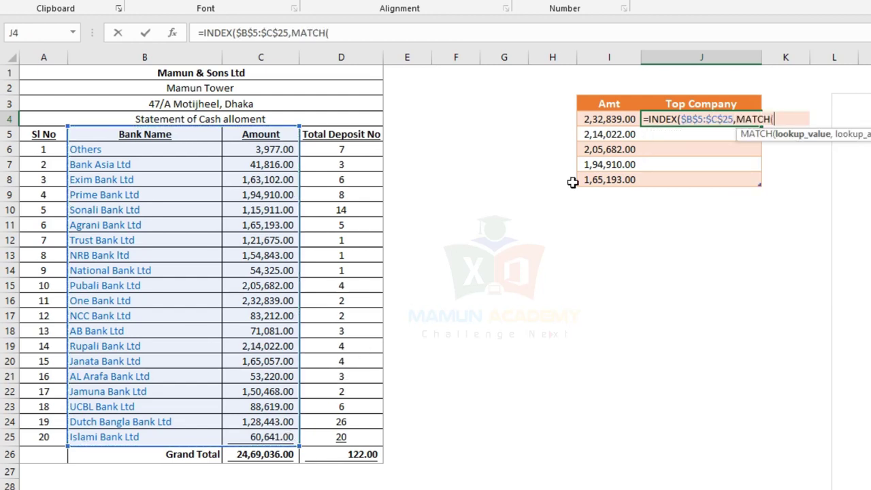
left_click(612, 119)
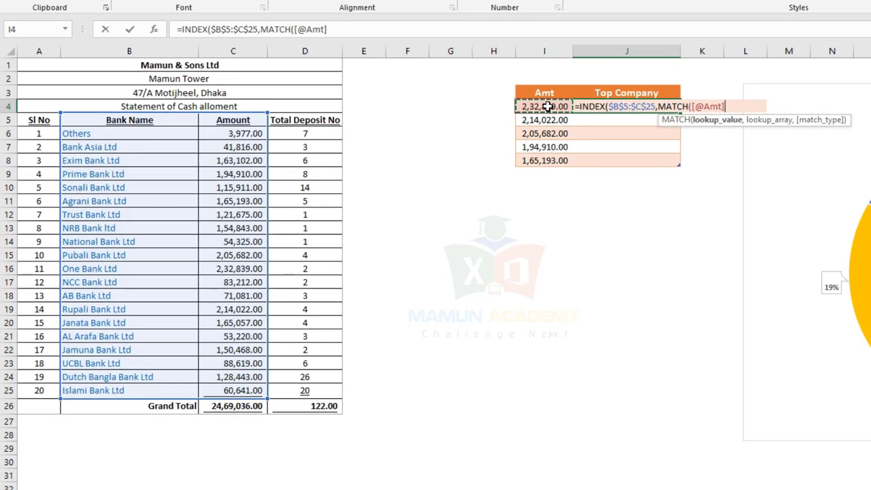
type(",")
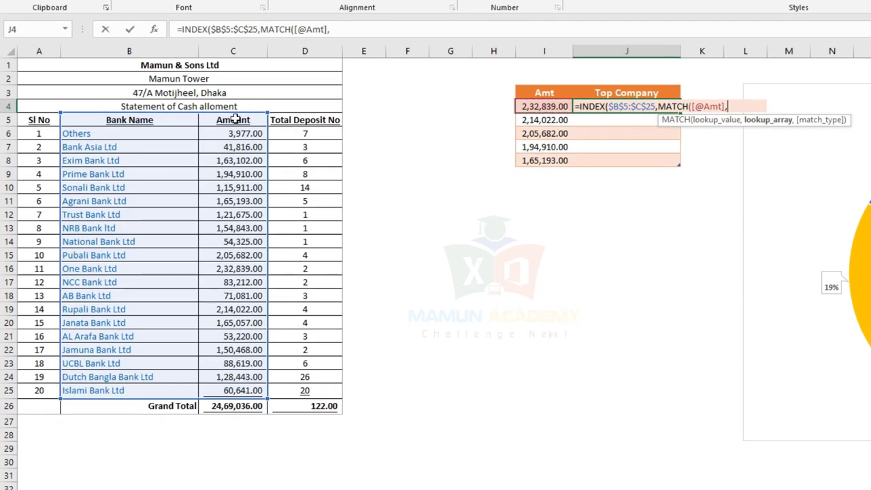
left_click_drag(233, 120, 225, 391)
key("F4")
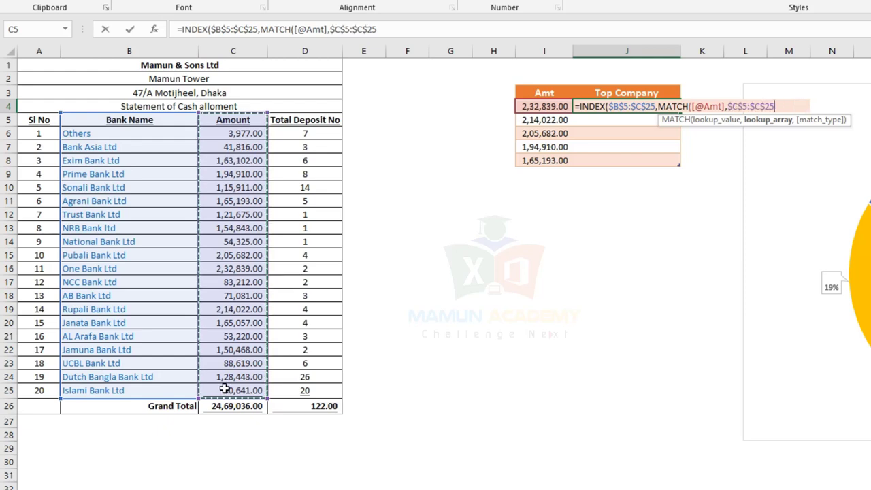
type(",0")
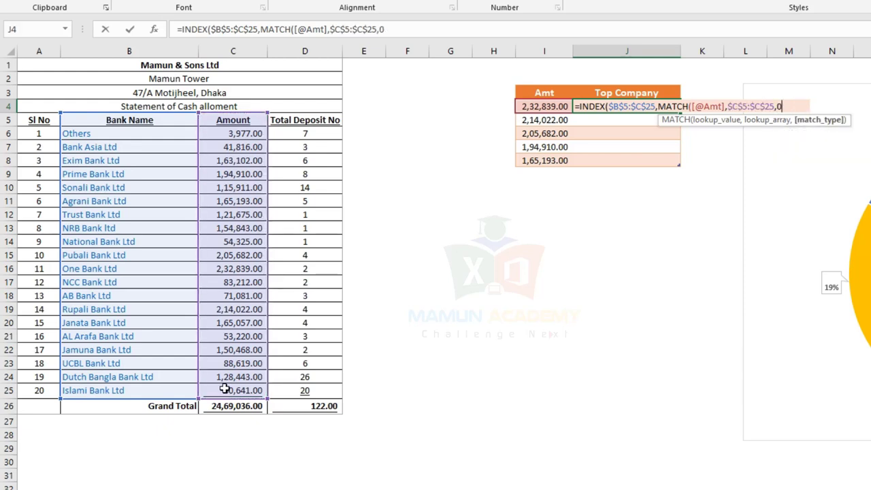
type(")")
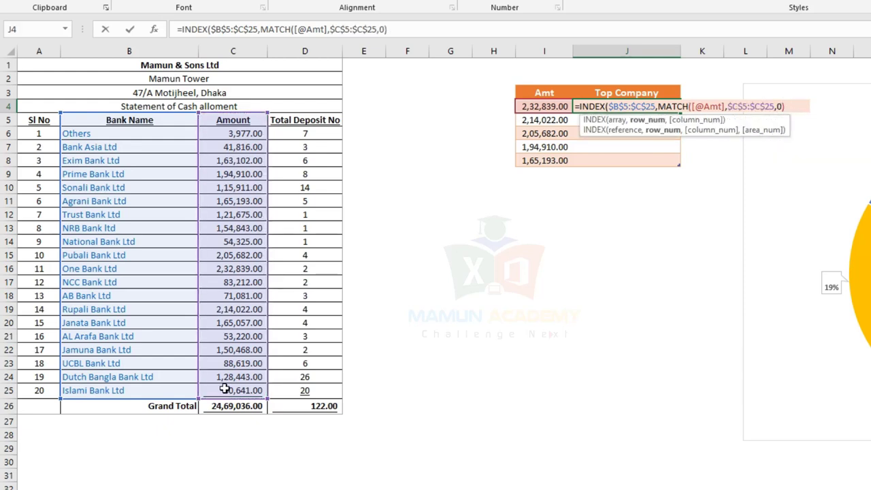
type(",1")
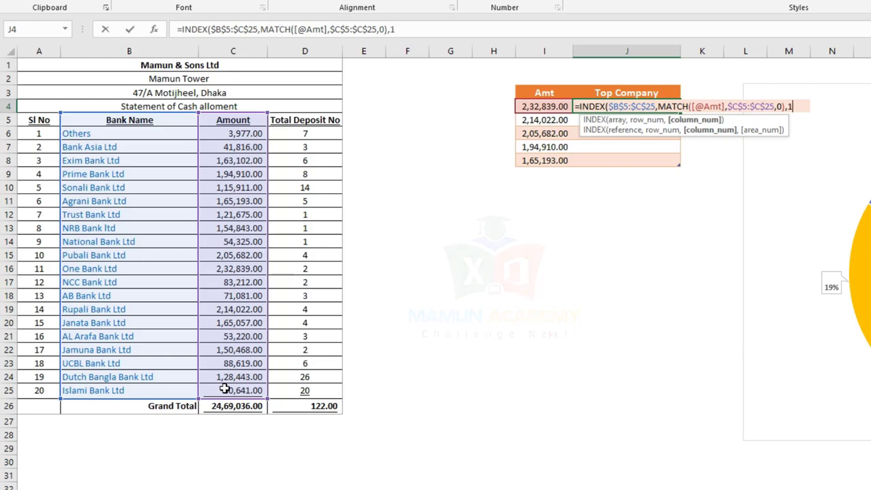
type(")")
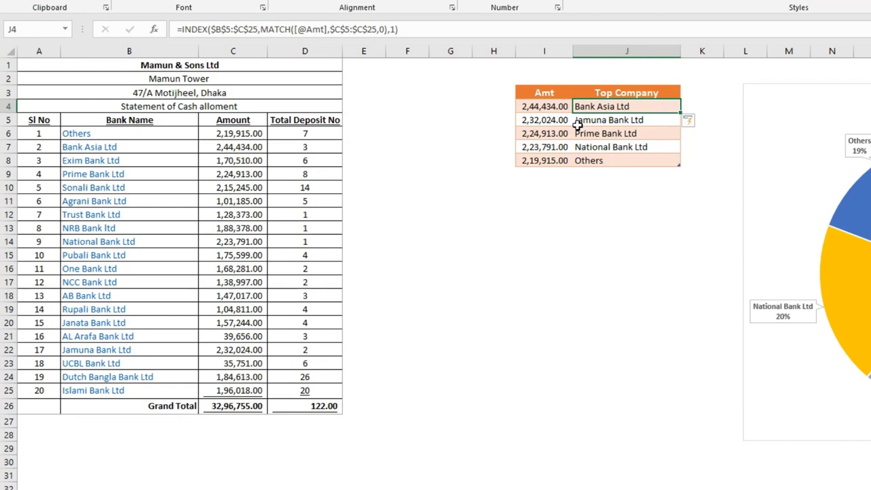
Step: Review the LARGE and INDEX/MATCH formulas down the Amt and Top Company columns
left_click(581, 226)
left_click(614, 107)
left_click(541, 106)
left_click(604, 107)
left_click(589, 123)
left_click(596, 134)
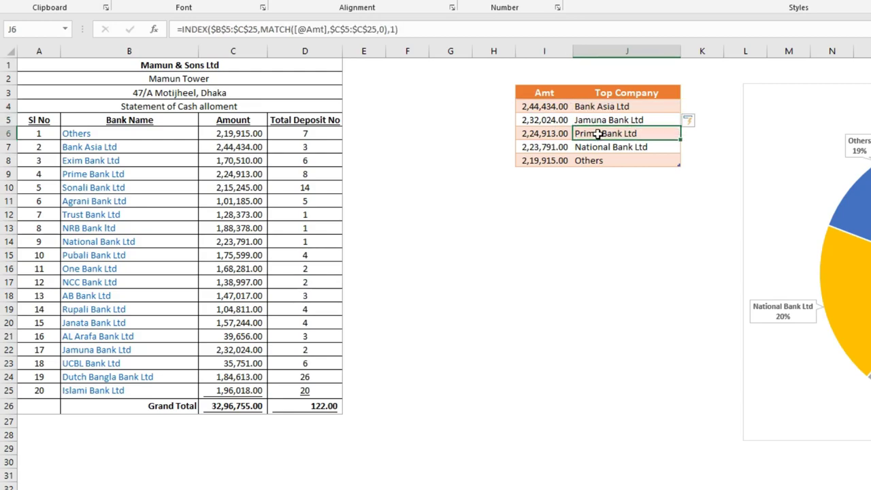
left_click(599, 147)
left_click(599, 160)
left_click(592, 228)
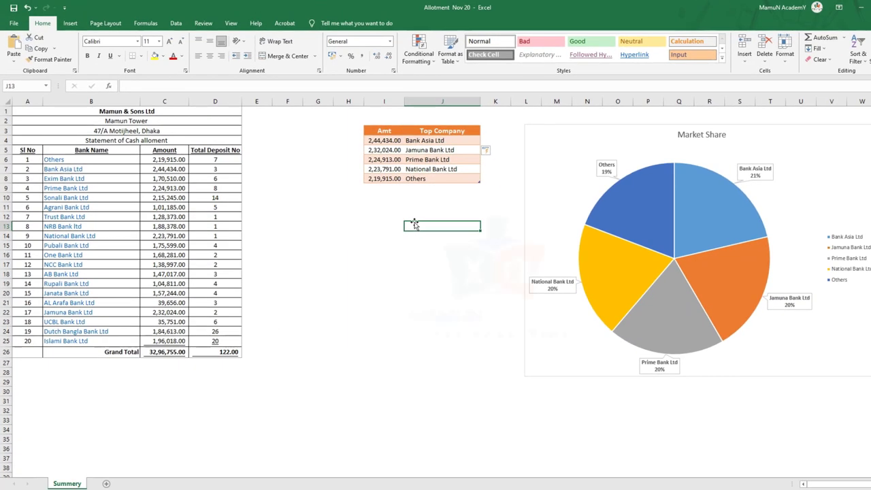
Step: Recalculate twice so Exim Bank Ltd leads at 2,25,276.00, then highlight the top-five table
key("F9")
key("F9")
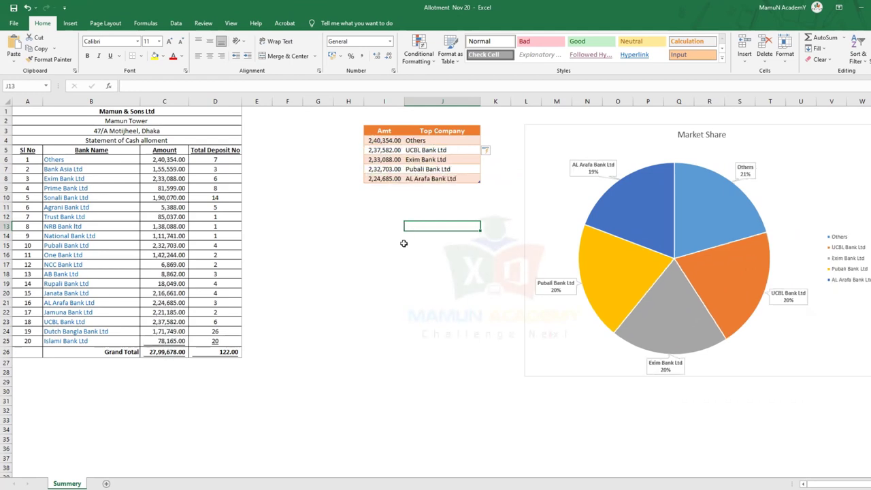
left_click(403, 242)
key("F9")
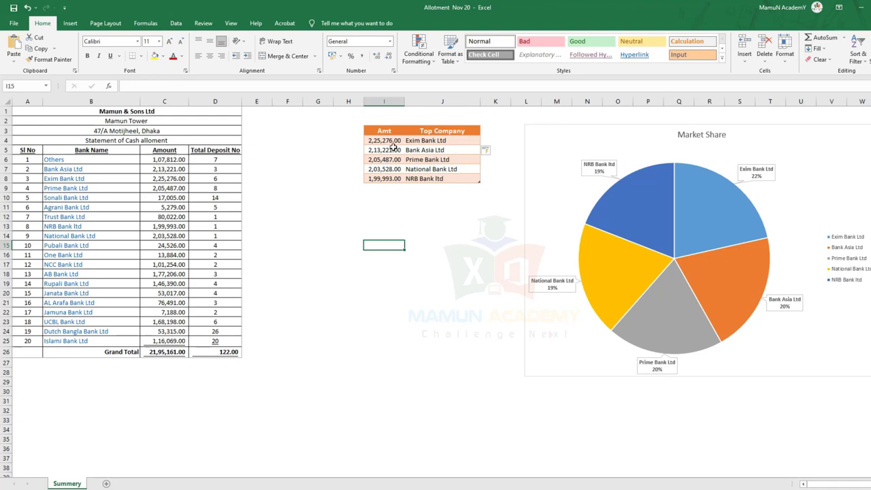
left_click_drag(389, 140, 384, 178)
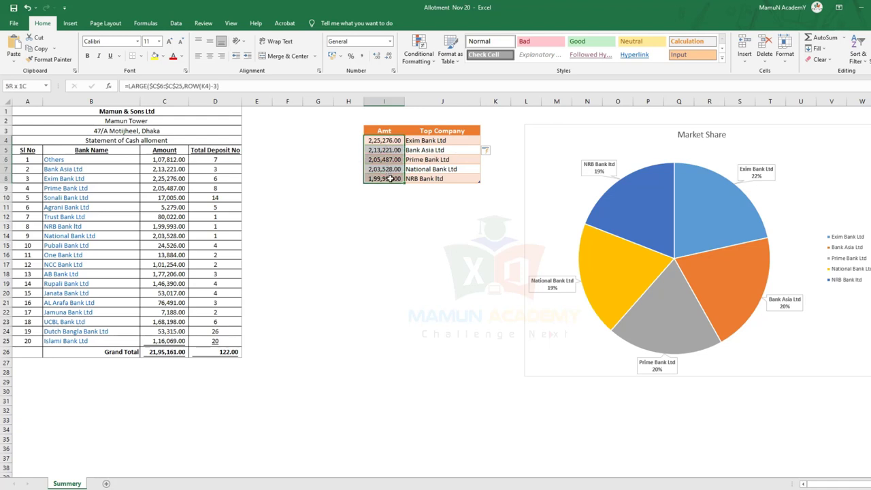
left_click(383, 209)
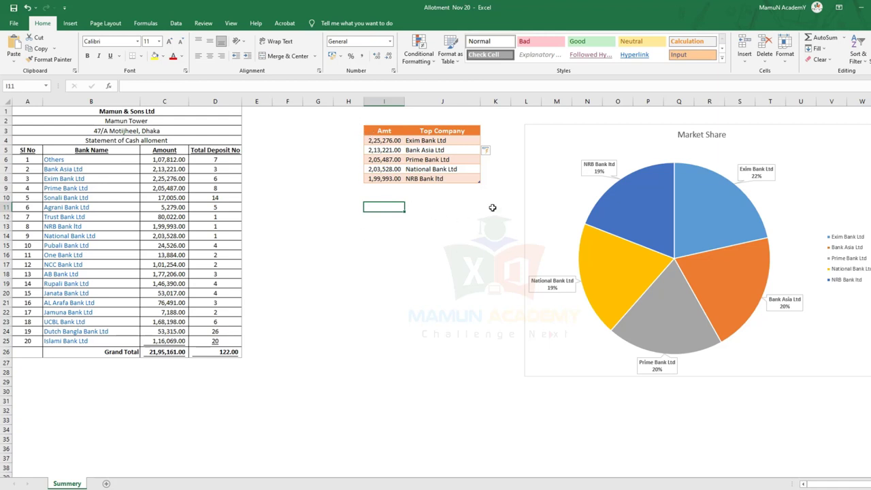
left_click_drag(484, 195, 334, 116)
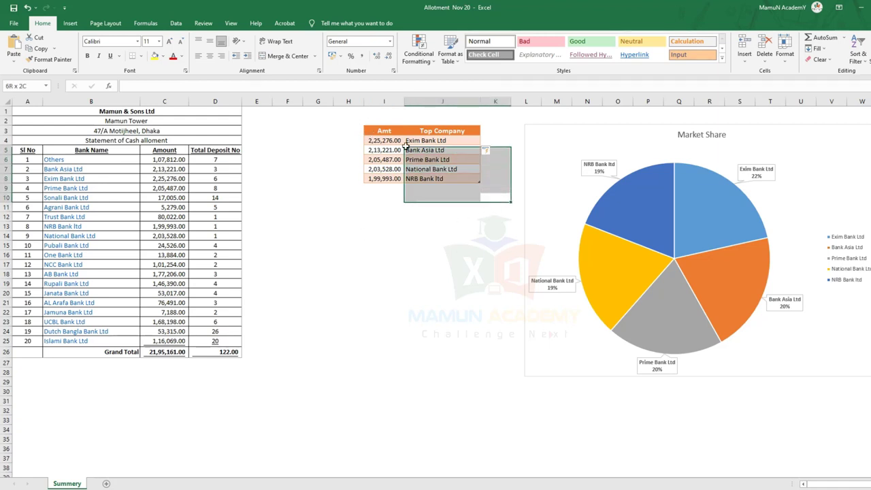
left_click(387, 217)
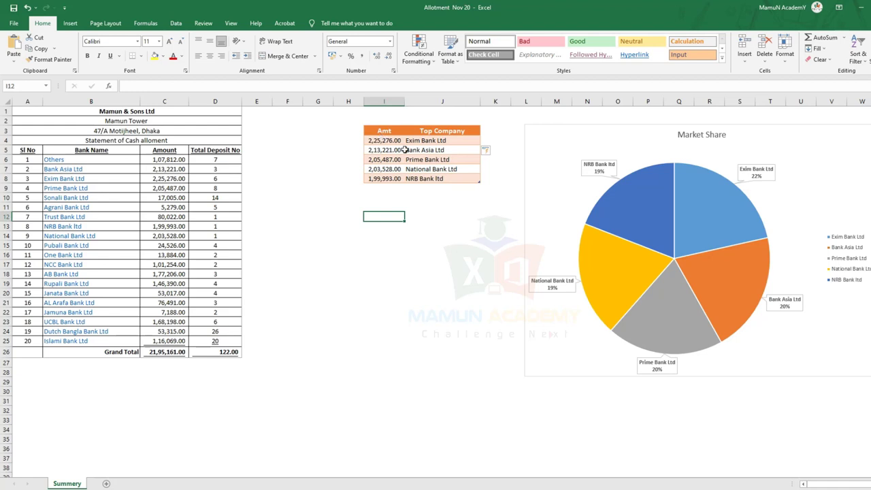
Step: Select the Amt and Top Company value ranges of the top-five table
left_click_drag(380, 198, 382, 139)
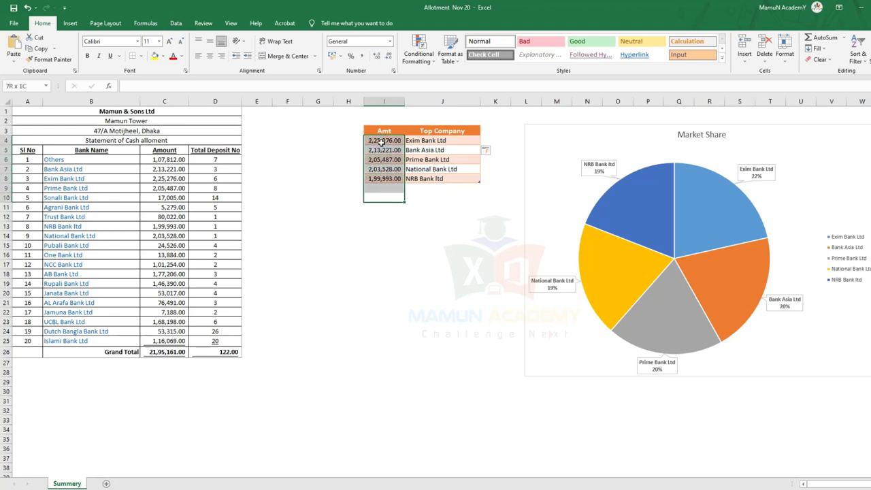
left_click_drag(457, 210, 444, 141)
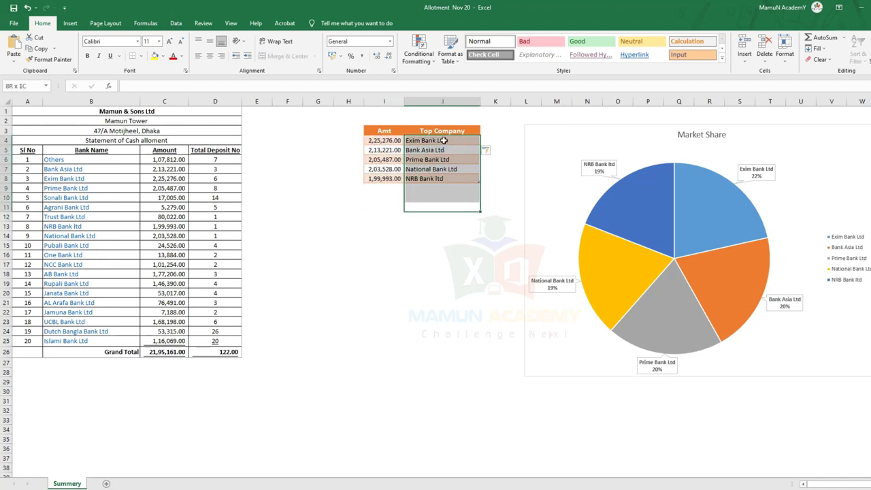
left_click(388, 225)
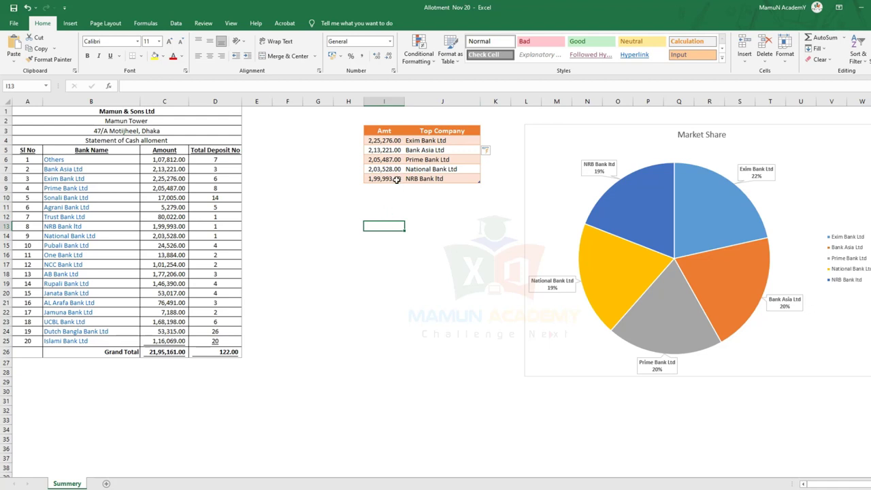
Step: Inspect the LARGE and INDEX/MATCH formulas, then drag the Market Share chart to the right
left_click(389, 142)
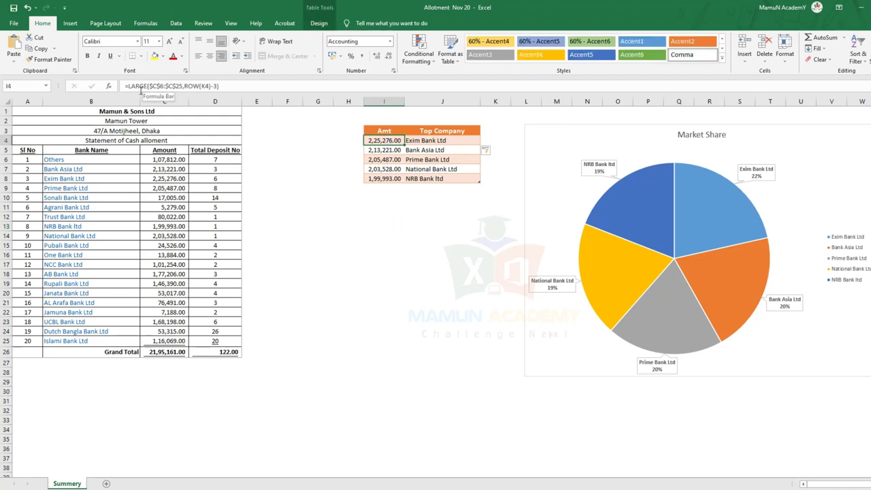
left_click(425, 142)
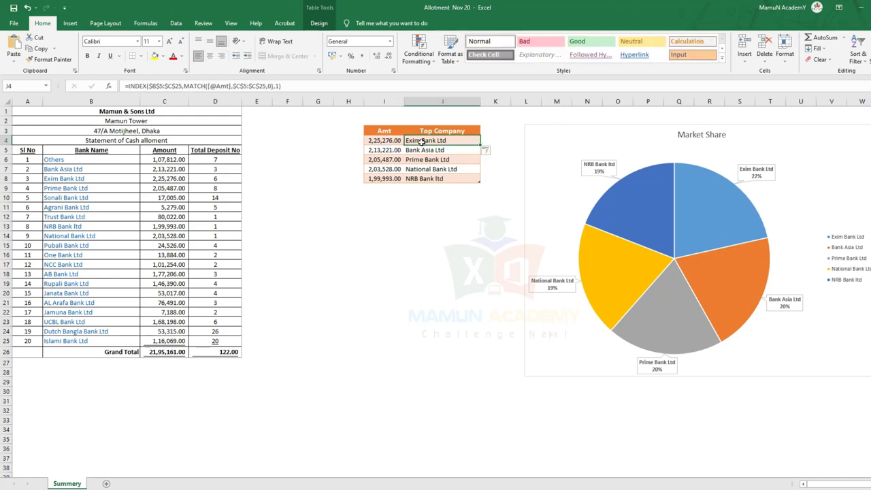
left_click(441, 245)
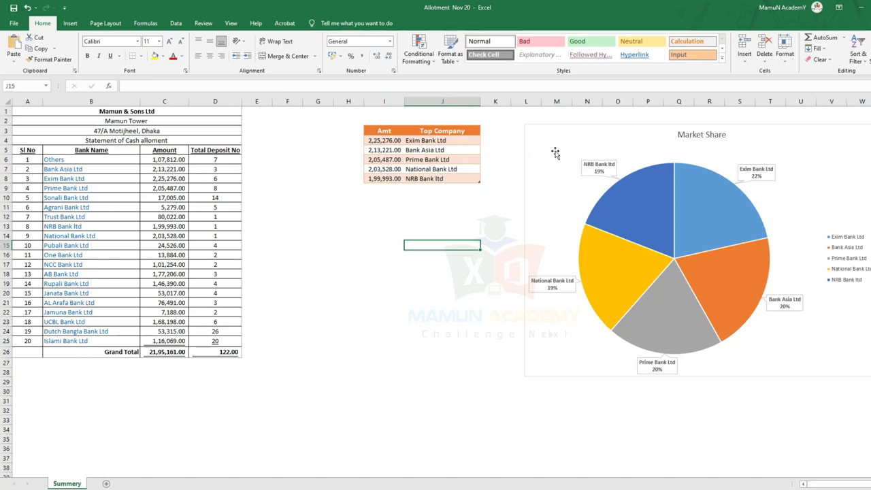
left_click_drag(529, 132, 703, 133)
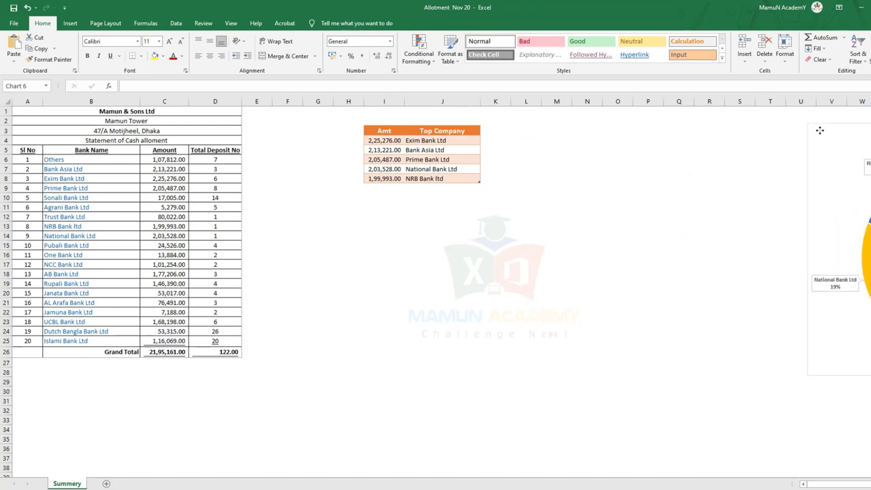
Step: Insert a 2-D pie chart from the Amt/Top Company range I3:J8, then move it up and enlarge it
left_click_drag(326, 130, 406, 180)
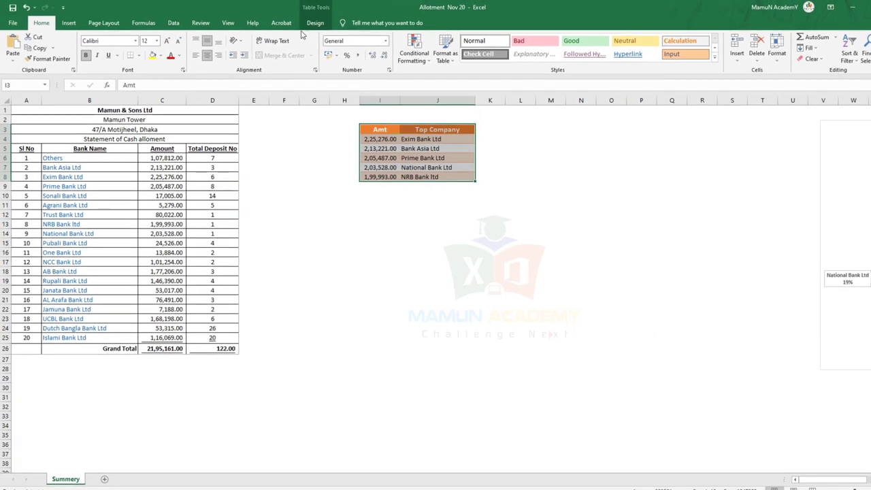
left_click(69, 22)
left_click(420, 59)
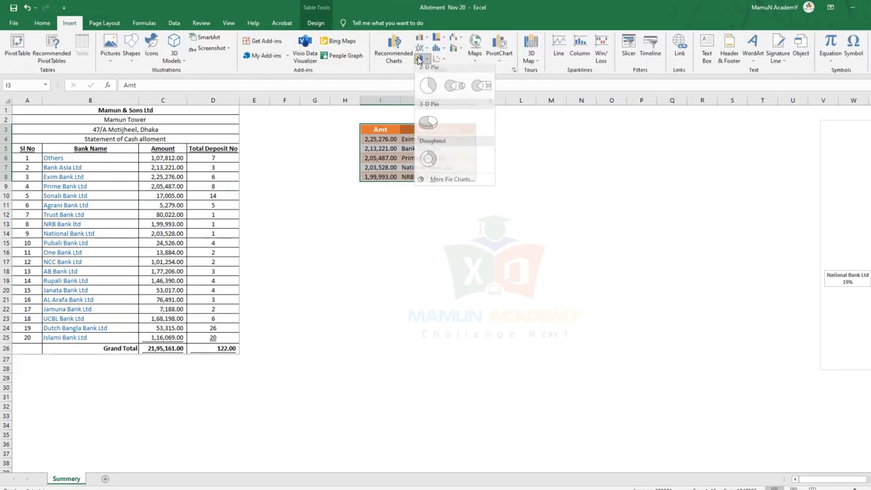
left_click(430, 93)
left_click_drag(351, 224, 352, 127)
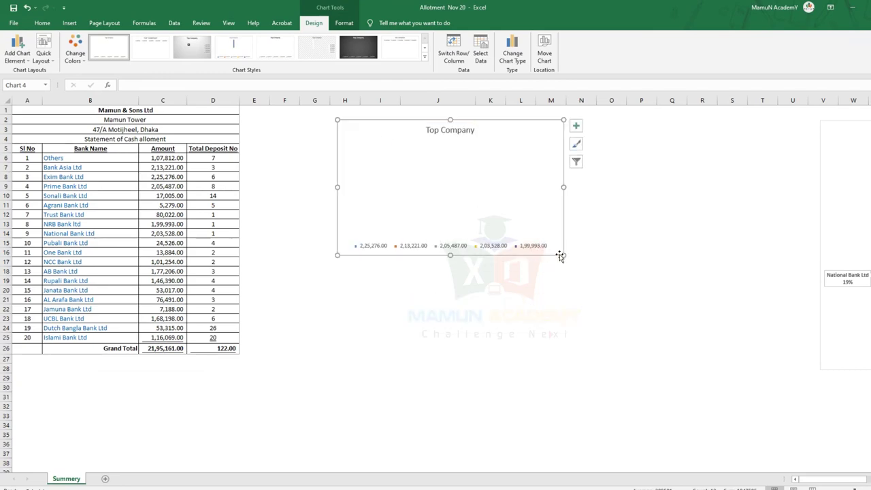
left_click_drag(563, 255, 707, 334)
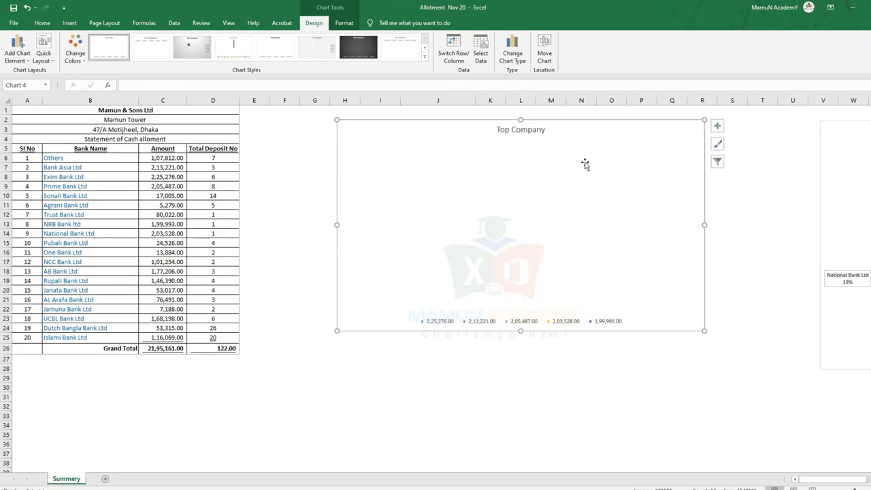
Step: Move the chart to reveal the table and switch the chart's rows and columns in Select Data
left_click(468, 49)
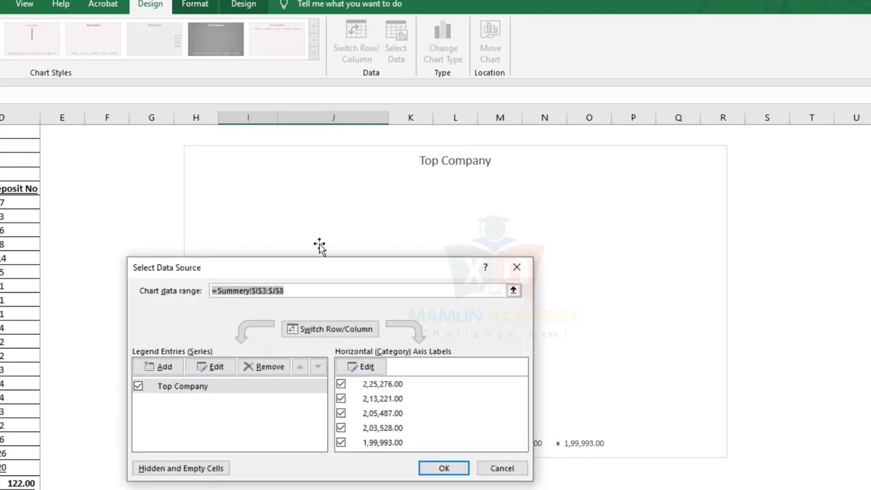
left_click(521, 272)
left_click_drag(282, 190, 474, 203)
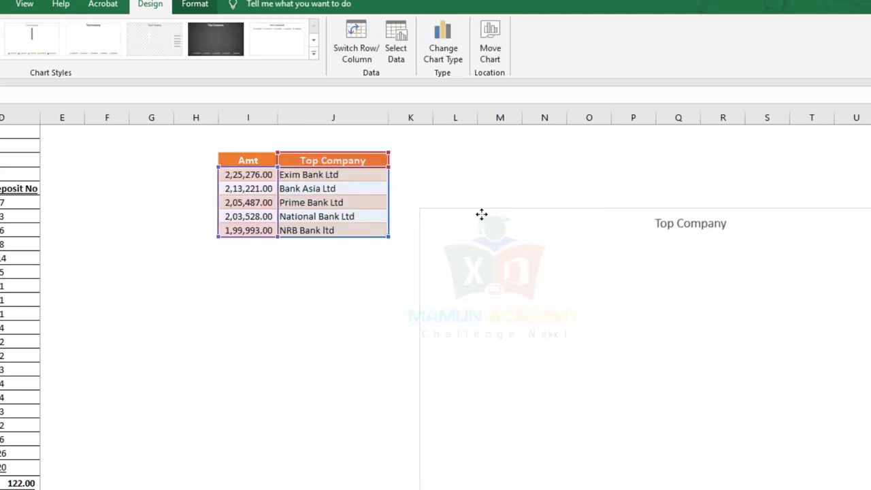
left_click(395, 42)
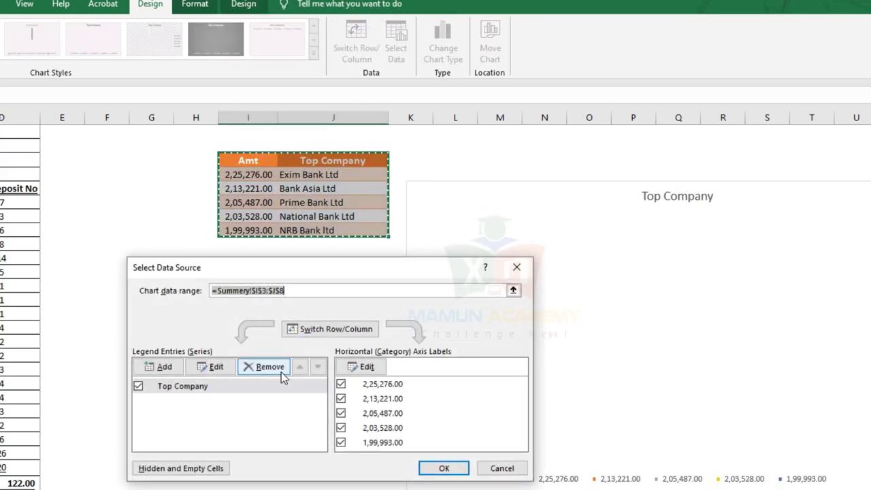
left_click(341, 321)
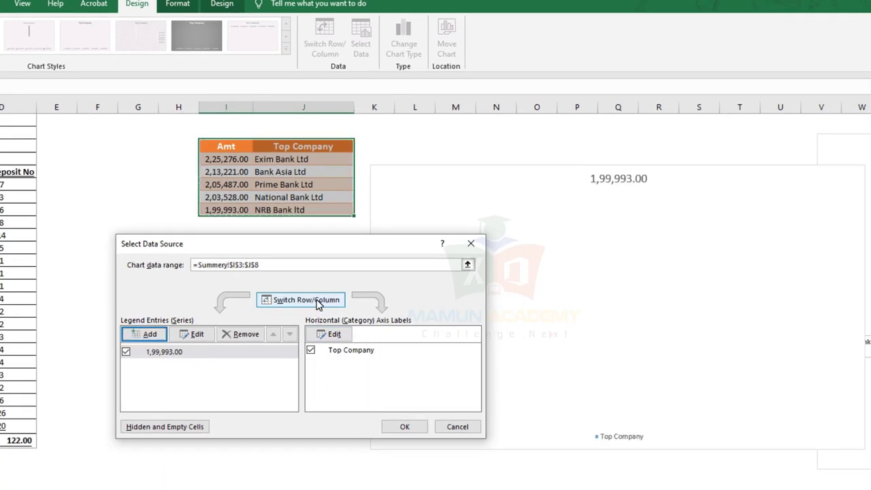
Step: Edit the series: name =Summery!$I$3 (Amt) and values I4:I8
left_click(219, 353)
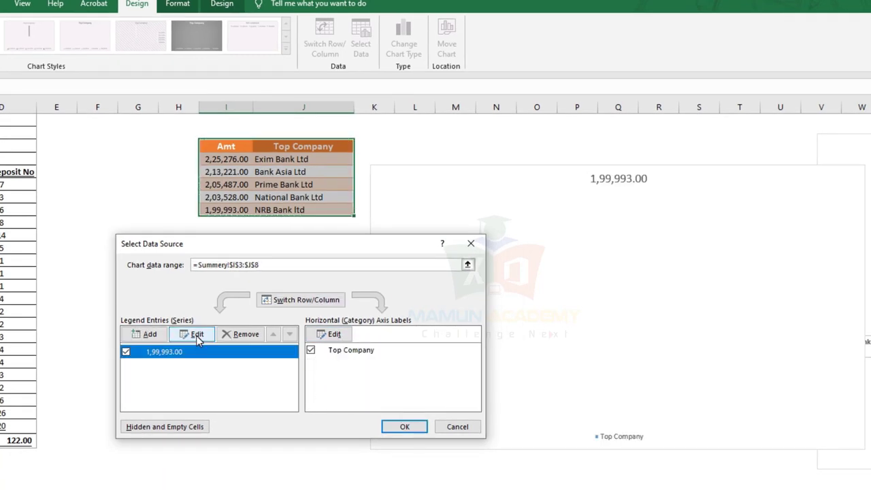
left_click(197, 335)
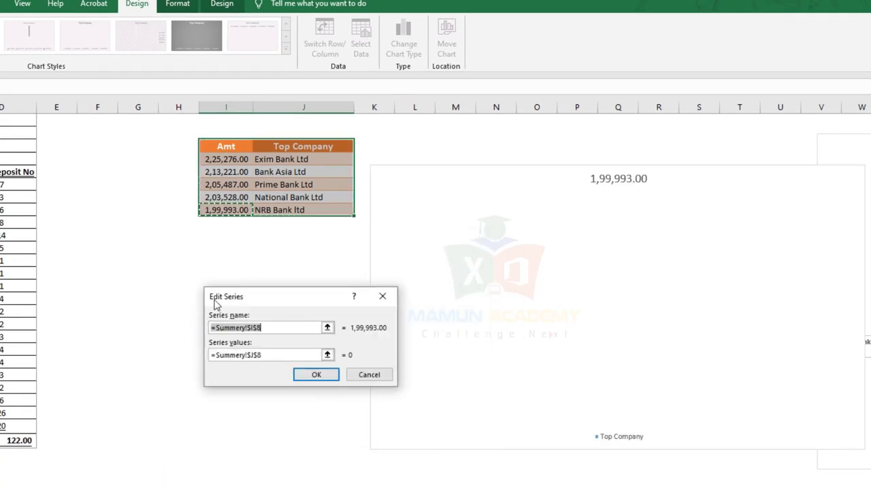
left_click(235, 145)
left_click(279, 354)
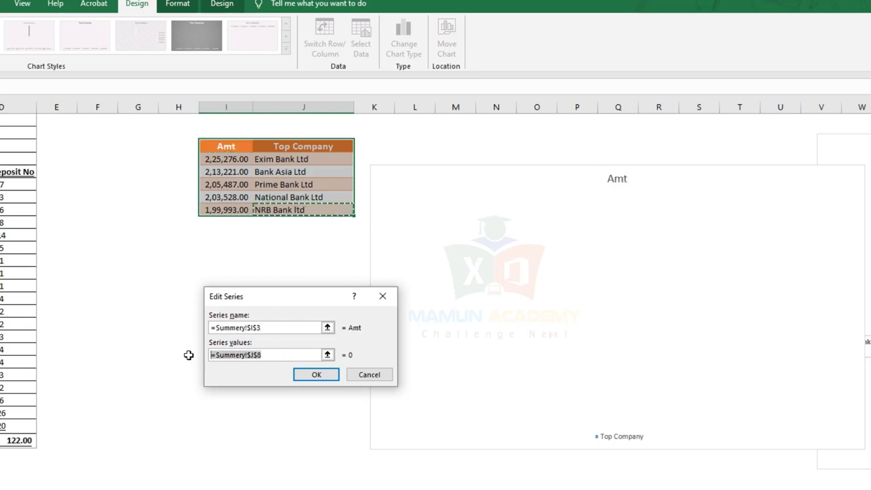
key("BackSpace")
left_click_drag(238, 158, 229, 209)
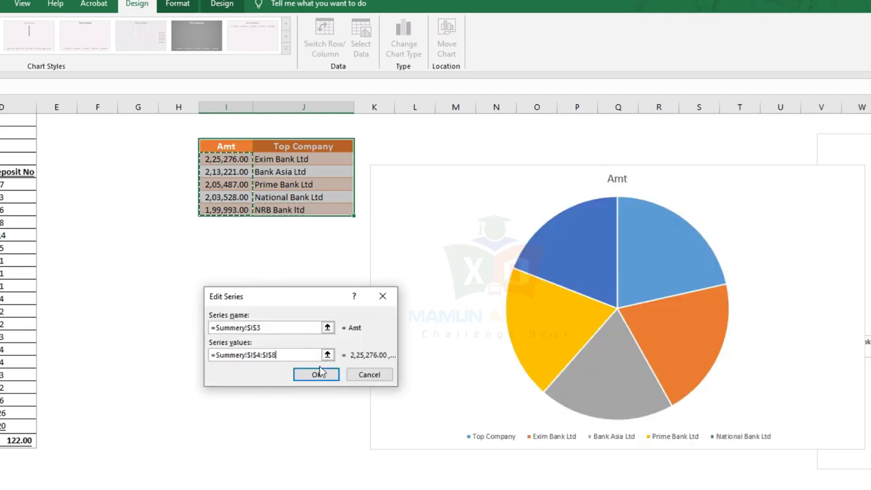
left_click(319, 374)
Step: Set the category axis labels to the bank names in J4:J8
left_click(327, 334)
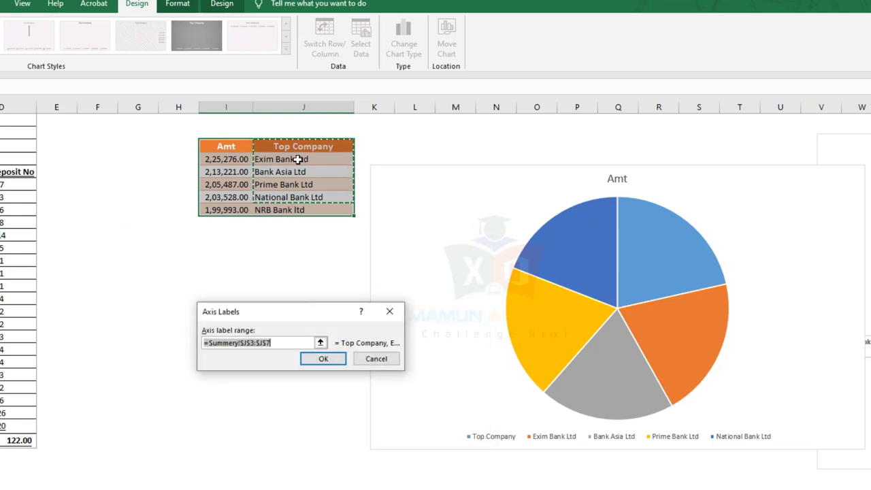
left_click_drag(298, 158, 287, 211)
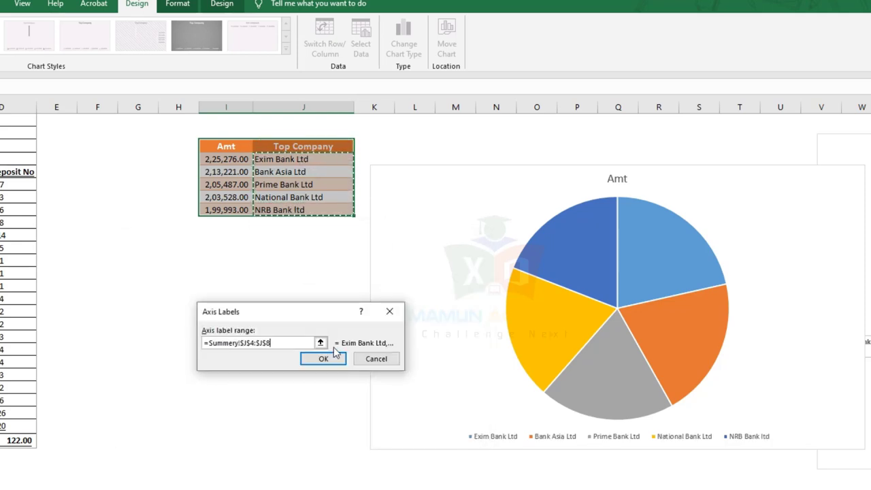
left_click(334, 358)
Step: Apply the new chart data and move the pie chart left and up
left_click(390, 424)
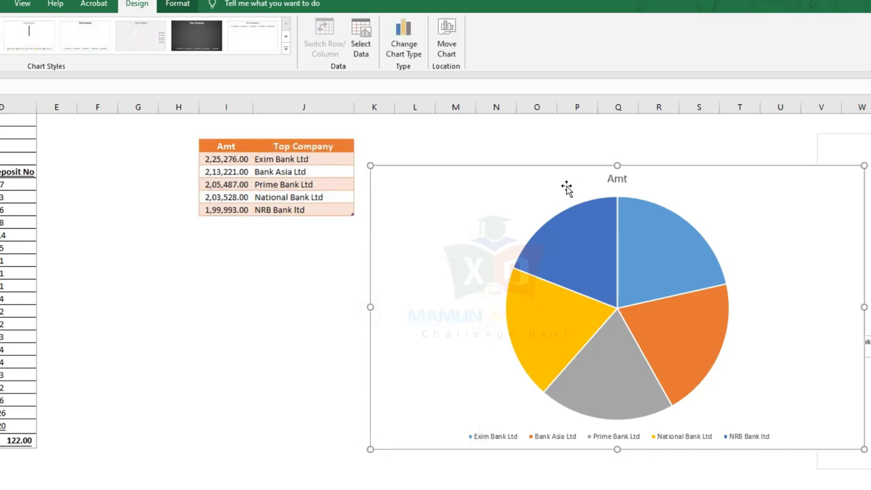
left_click_drag(392, 189, 184, 147)
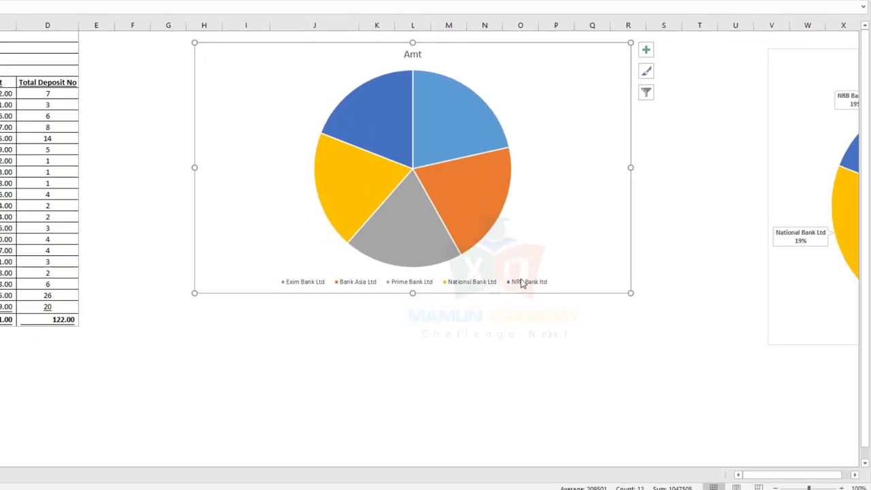
left_click(522, 285)
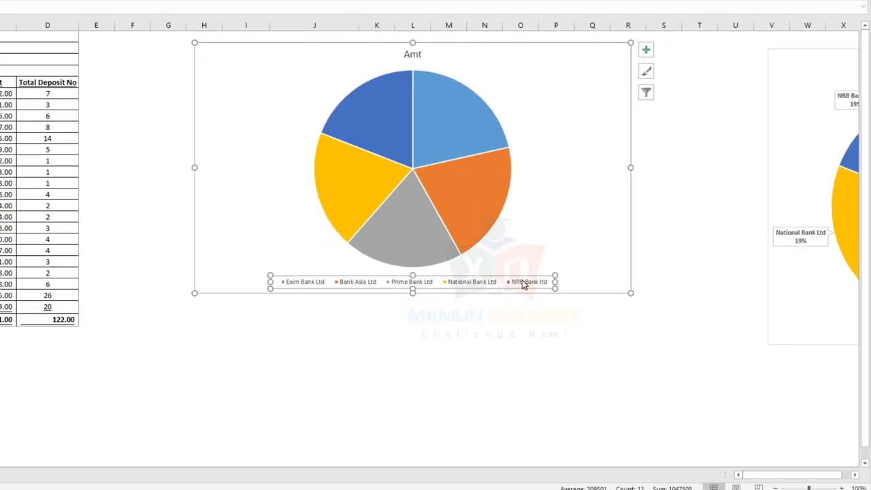
Step: Put the legend on the right, add data callout labels, and enlarge the chart
left_click(646, 49)
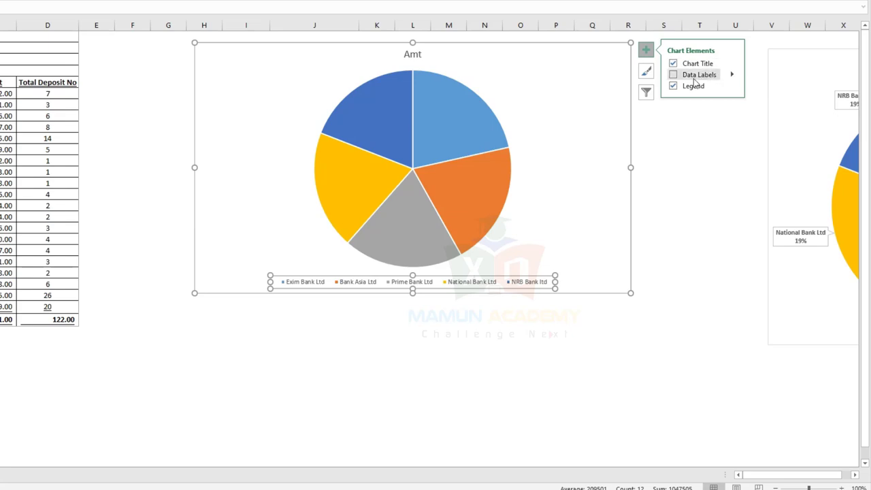
left_click(732, 89)
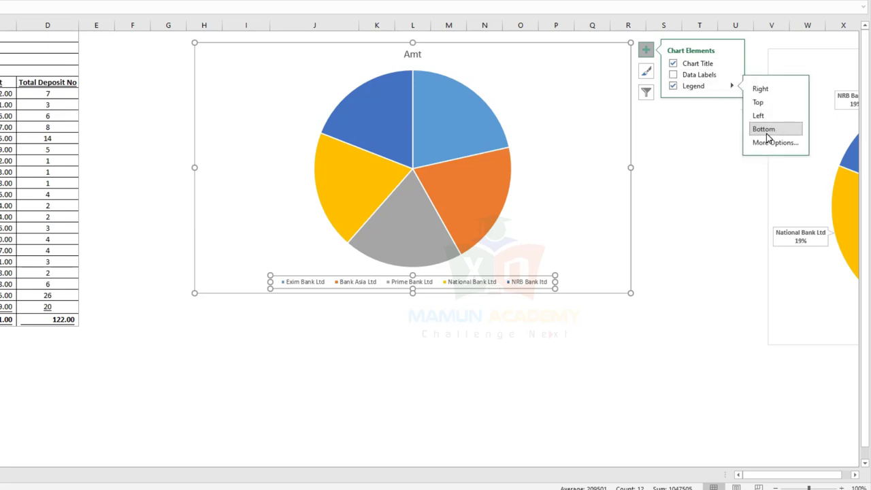
left_click(760, 102)
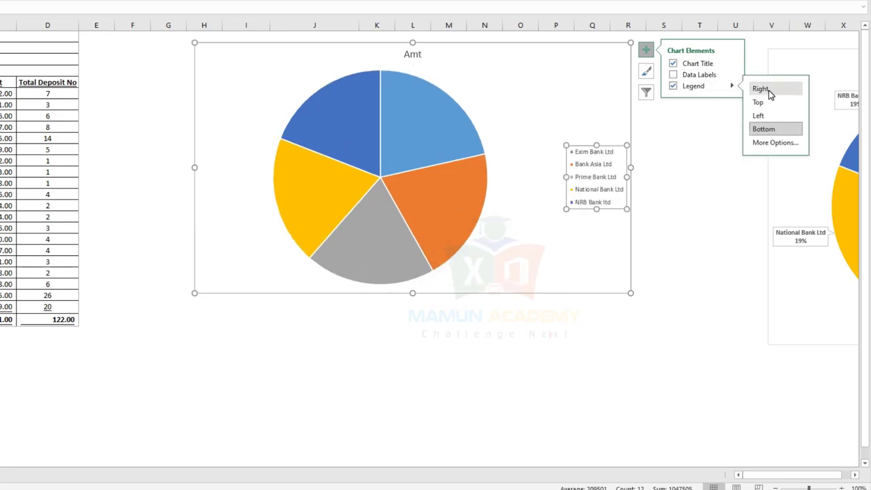
left_click(769, 94)
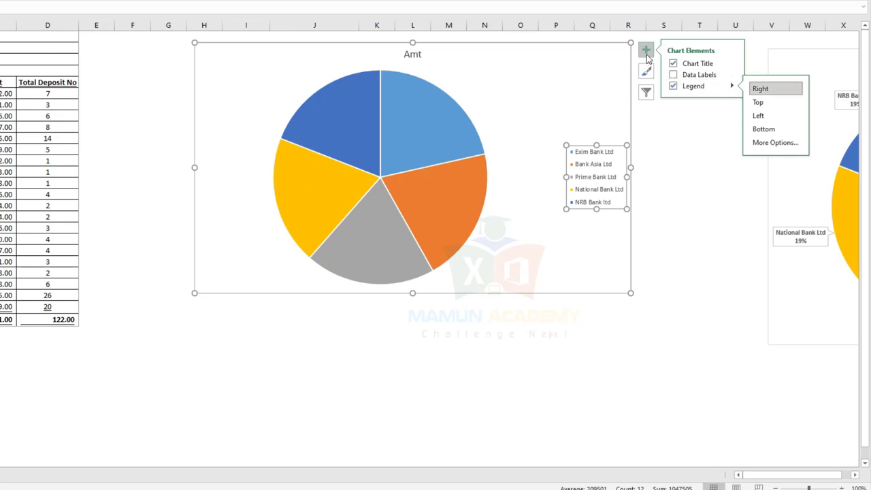
left_click(672, 75)
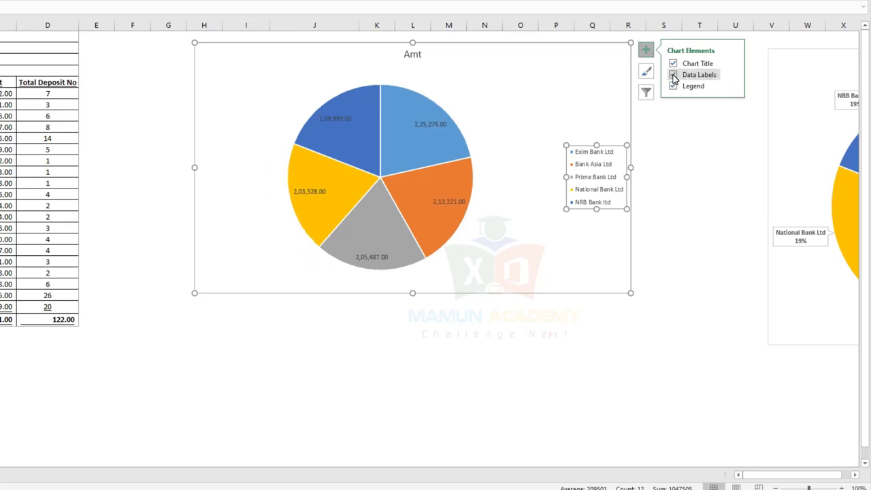
left_click(732, 75)
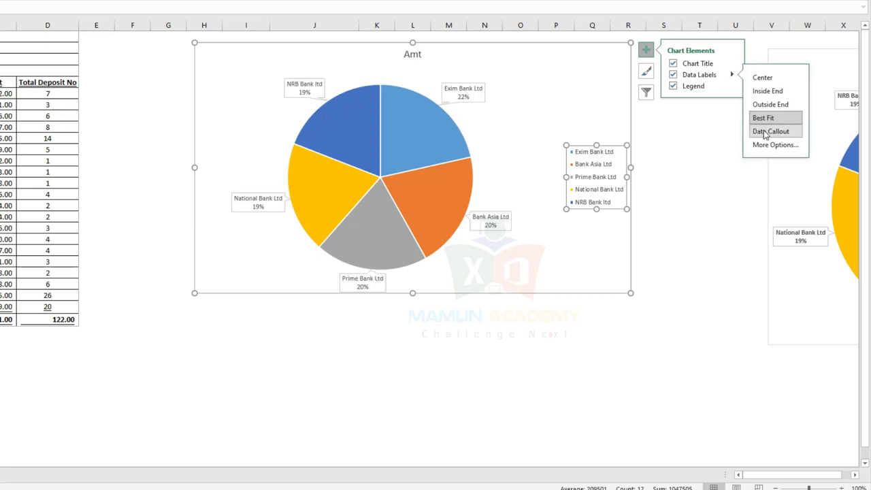
left_click_drag(629, 292, 664, 314)
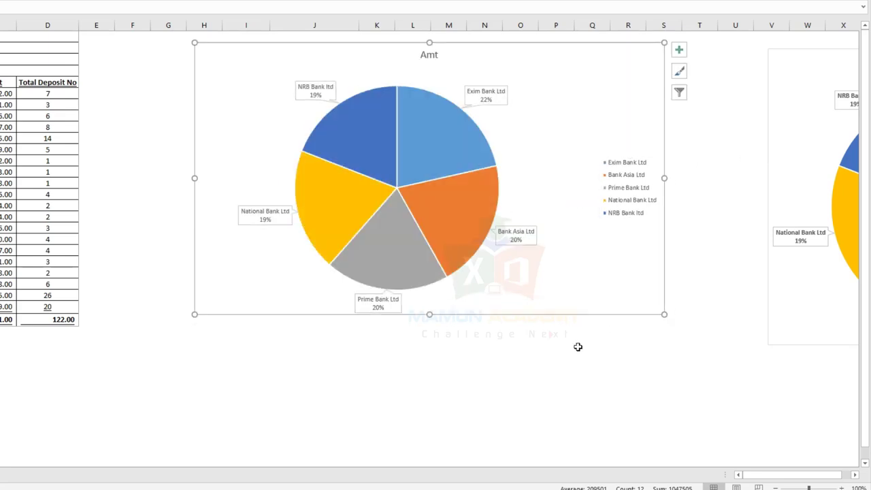
left_click(512, 356)
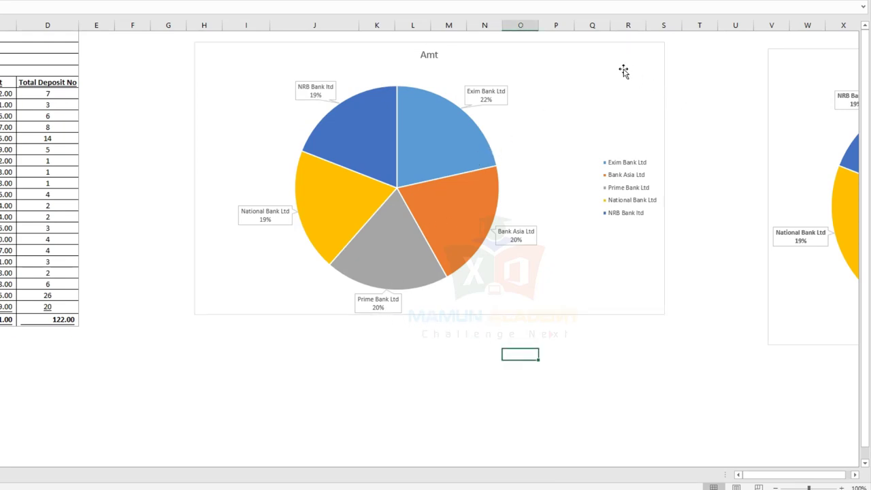
Step: Link the chart title to the company-name cell so it reads Mamun & Sons Ltd
left_click(694, 86)
left_click(424, 55)
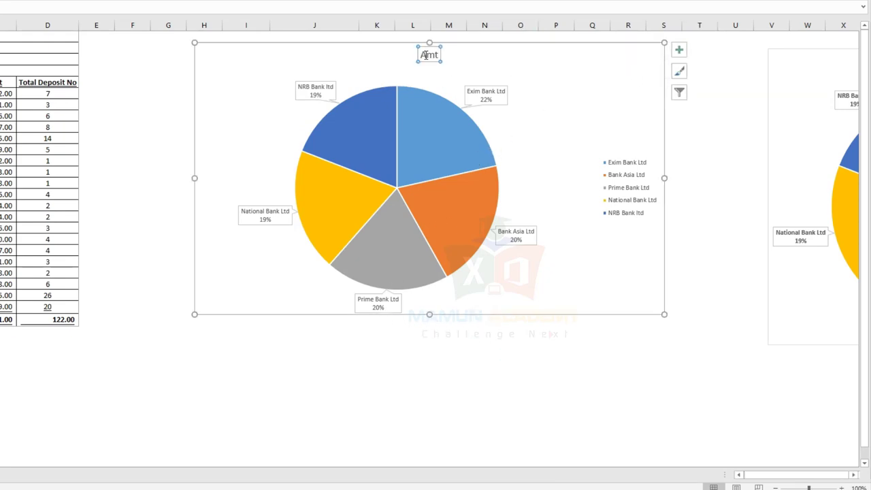
double_click(424, 54)
left_click_drag(419, 54, 446, 54)
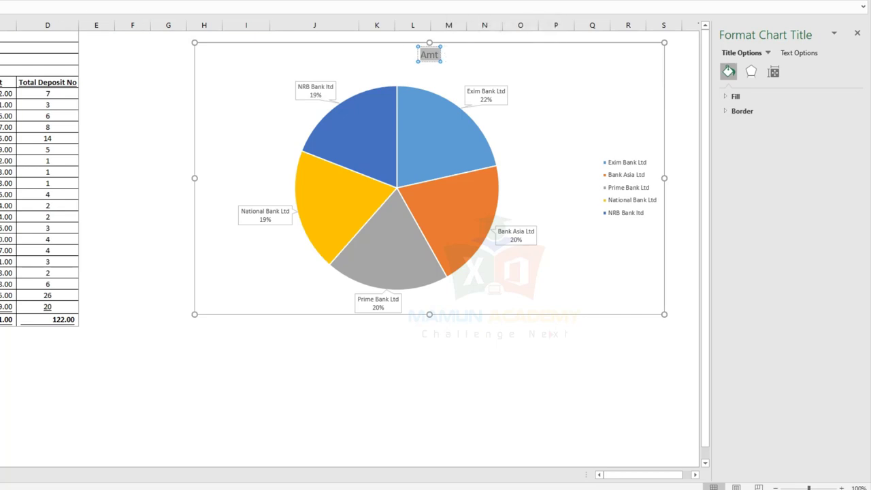
key("Escape")
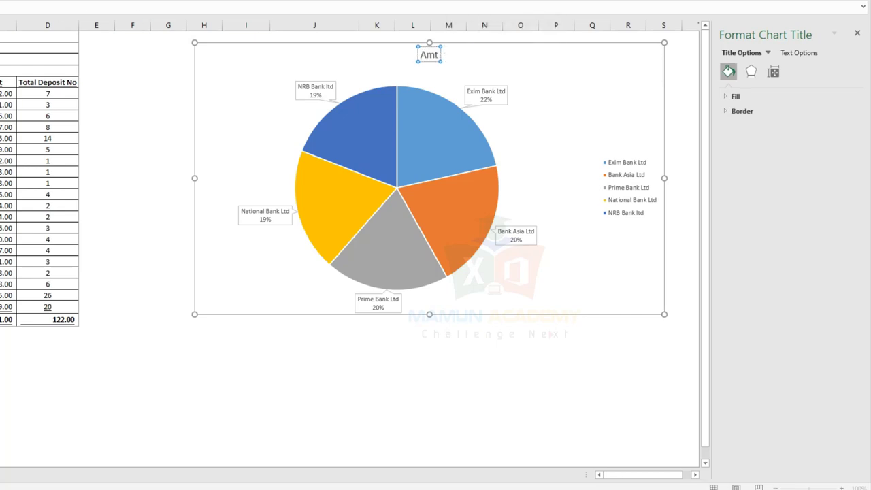
left_click(40, 36)
key("Return")
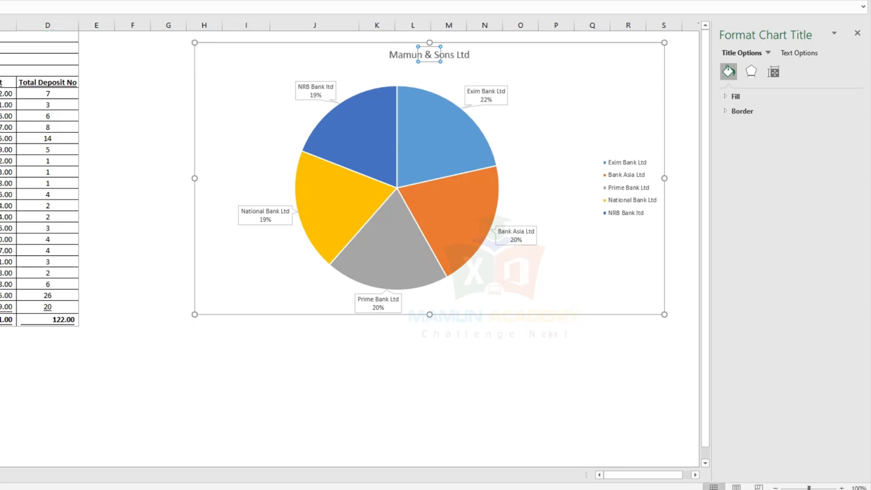
left_click(406, 354)
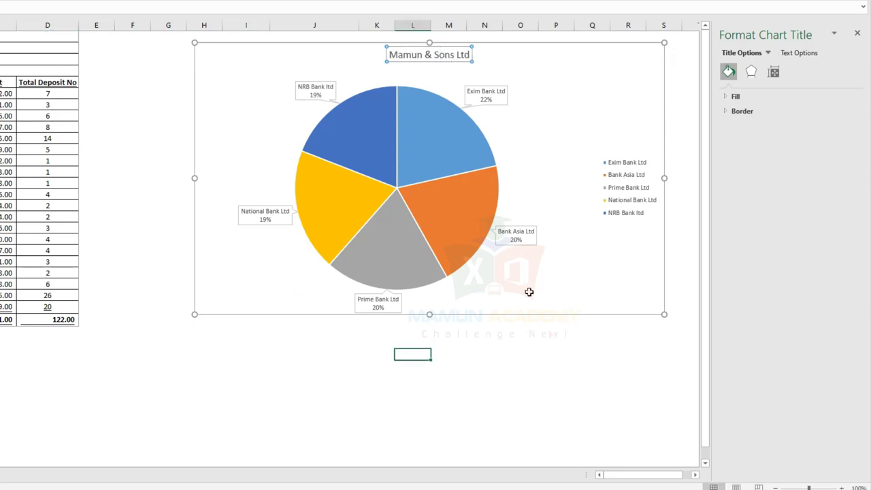
left_click(857, 33)
left_click(590, 321)
Step: Recalculate with F9 three times until NCC Bank Ltd leads at 2,24,725.00 (21%)
key("F9")
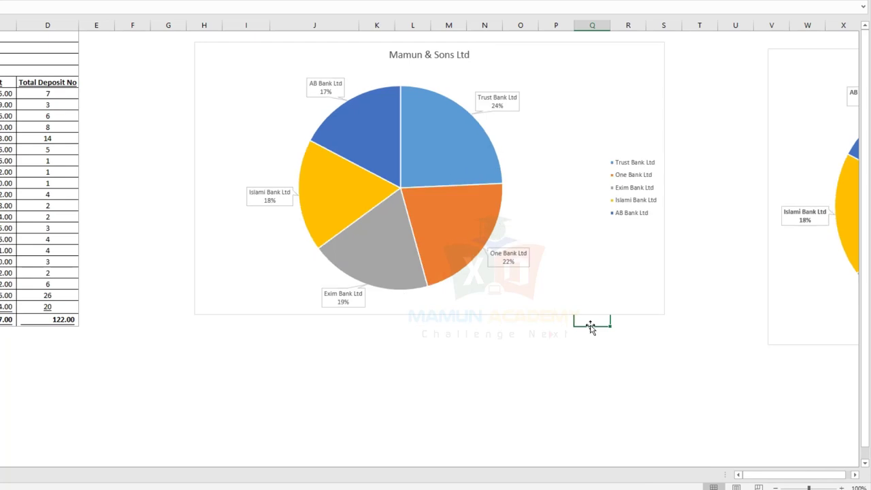
key("F9")
key("F9")
key("F9")
key("F9")
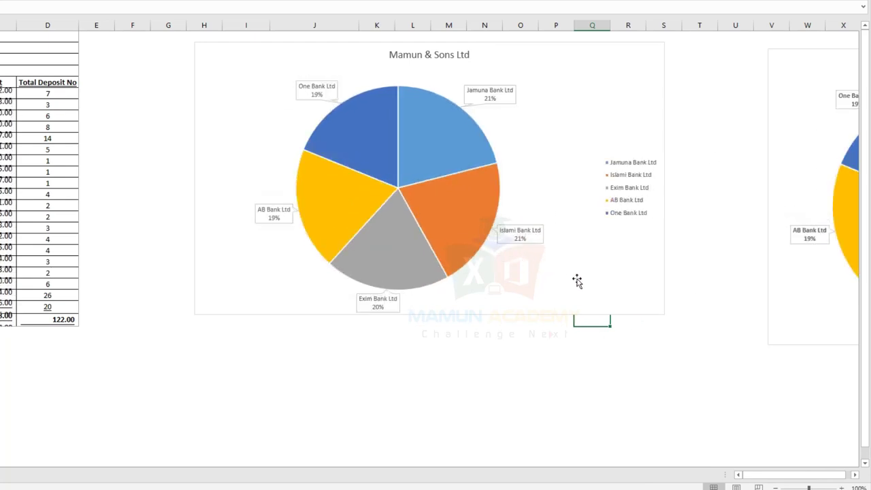
key("F9")
left_click(633, 298)
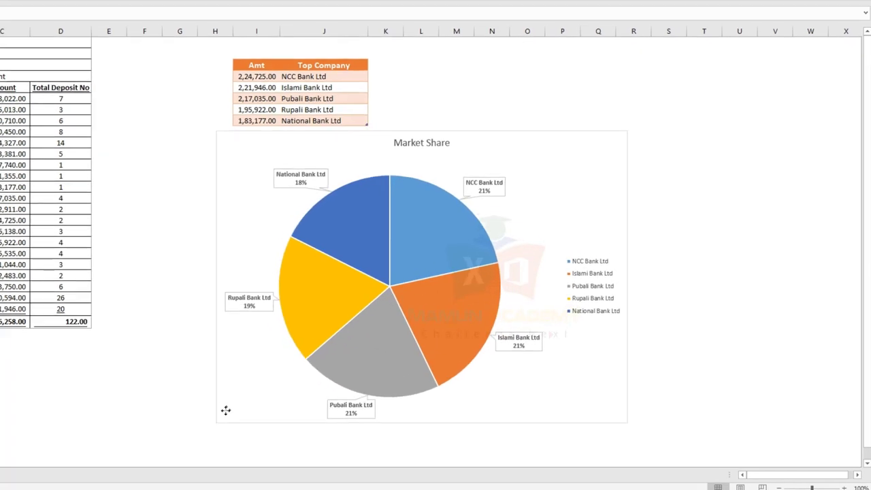
left_click(226, 410)
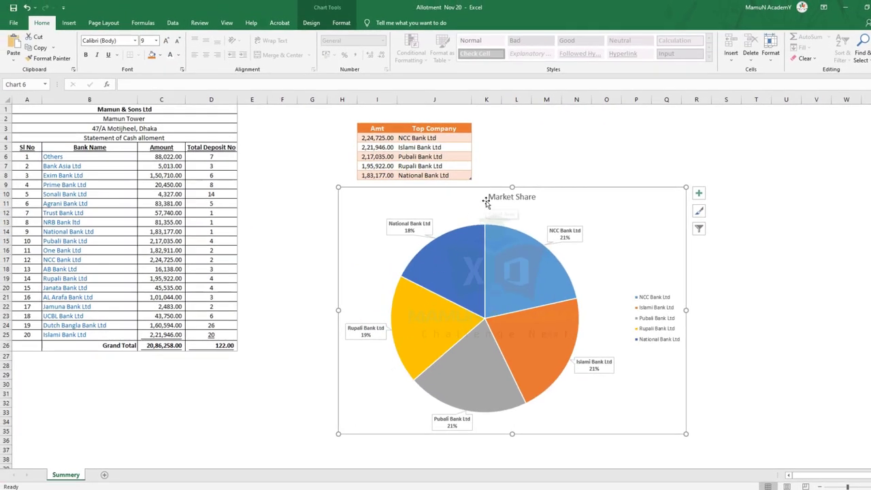